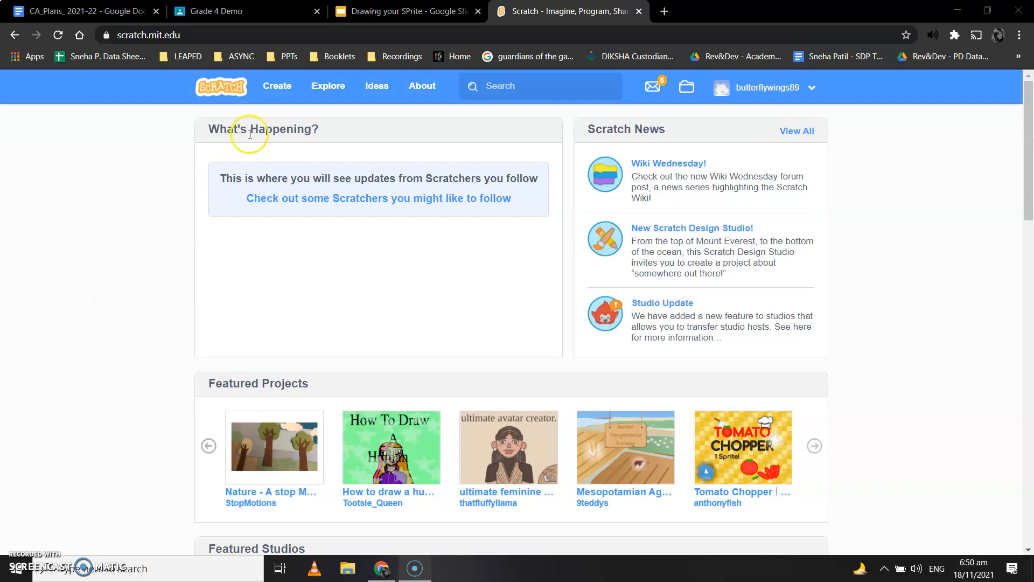
# Create a new project and delete the default cat sprite.
pyautogui.click(287, 92)
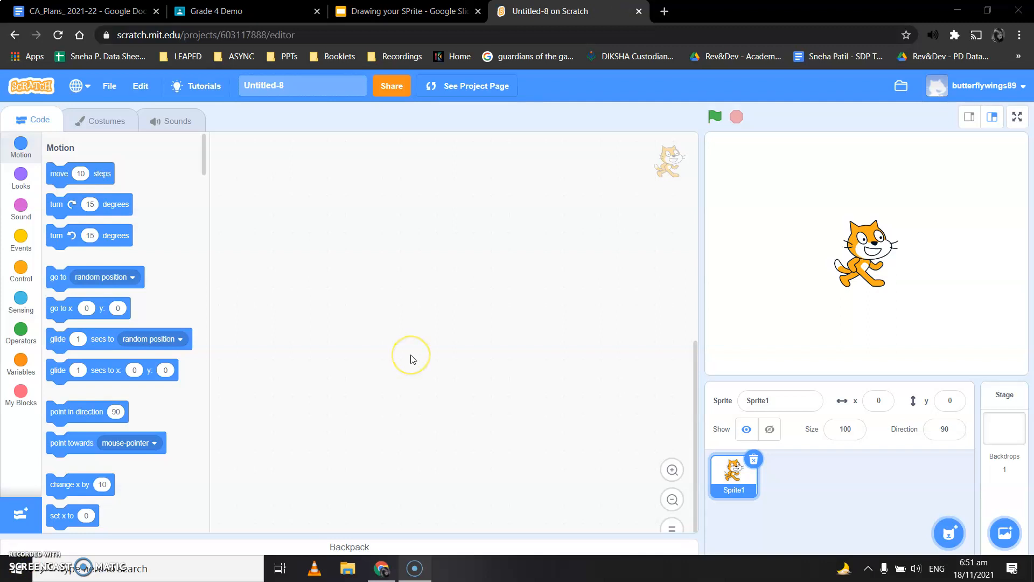
pyautogui.click(754, 459)
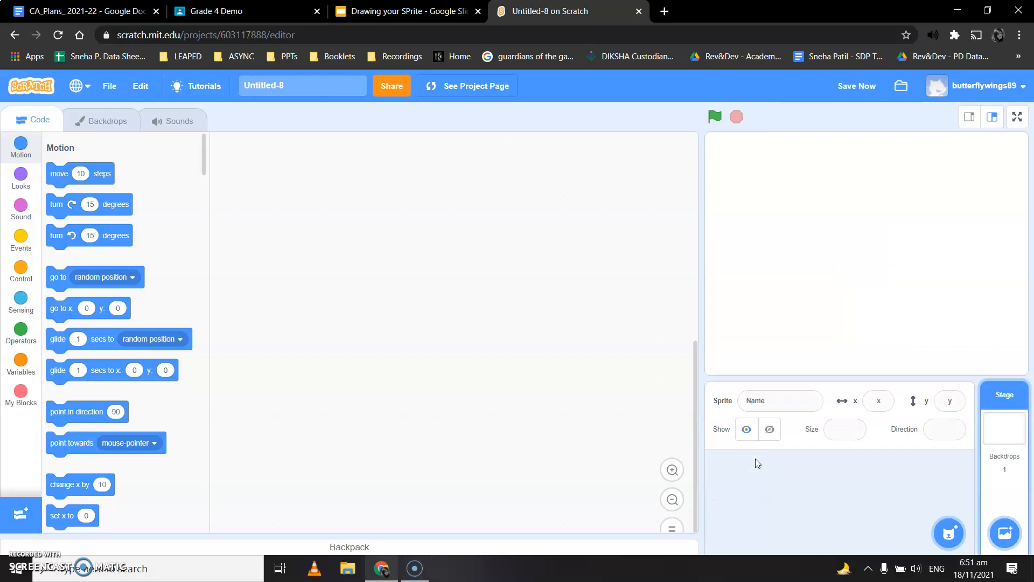
# Rename the project as "Drawing my sprite".
pyautogui.click(299, 85)
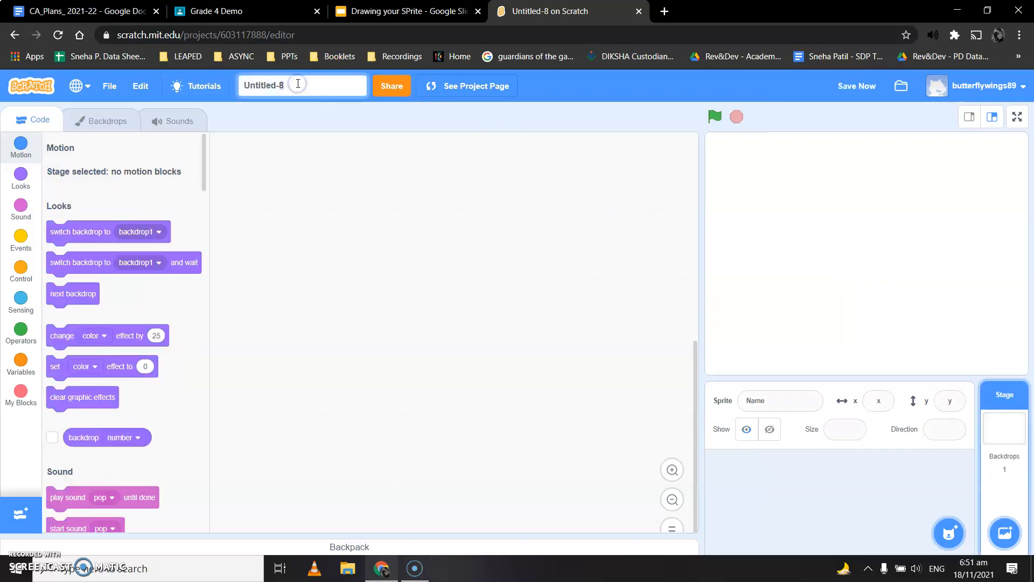
pyautogui.press('BackSpace')
pyautogui.write('Drawing my sprite')
pyautogui.click(522, 335)
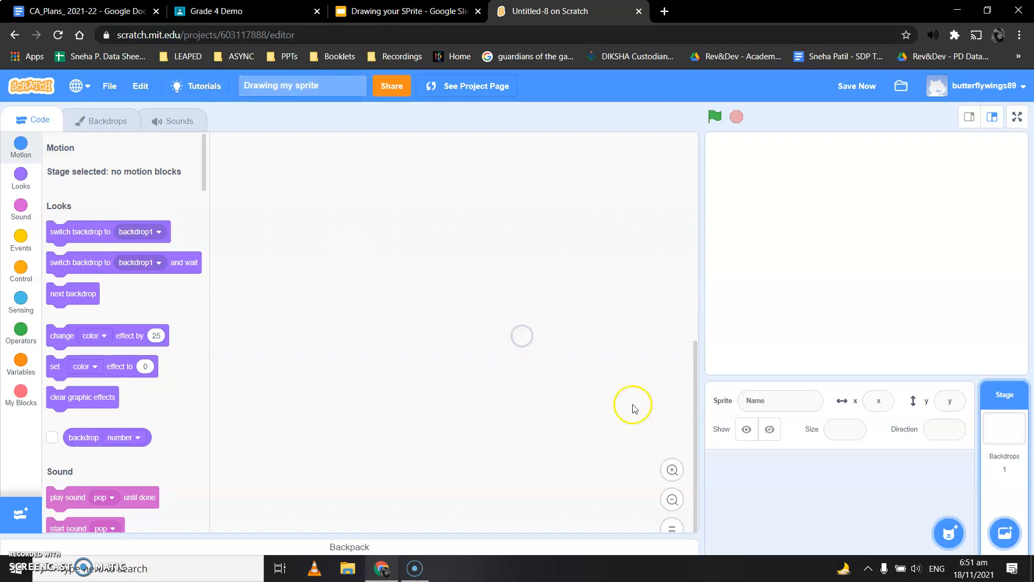
# Add a new blank sprite with the Paint option.
pyautogui.moveTo(941, 522)
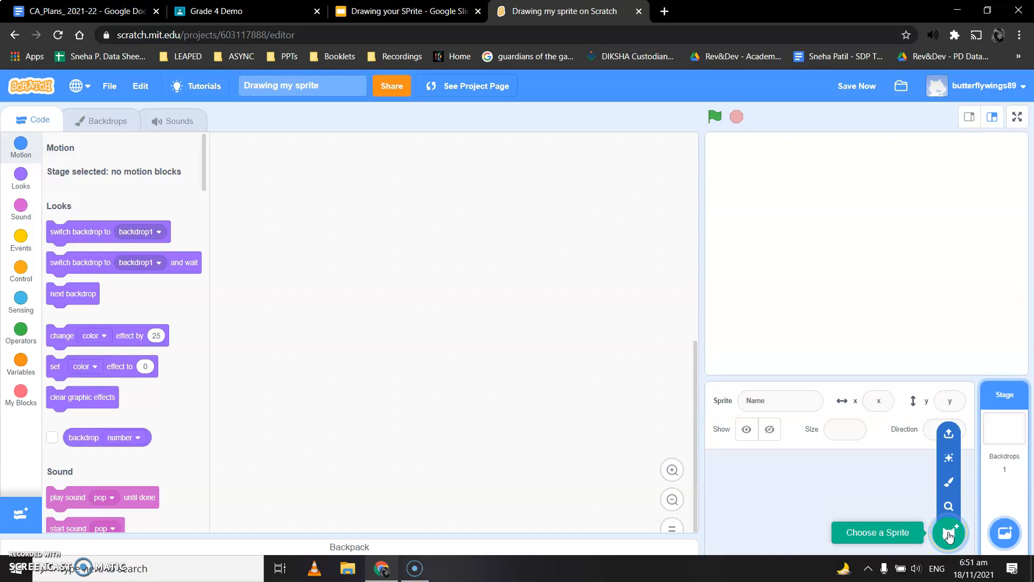
pyautogui.click(949, 534)
pyautogui.click(951, 505)
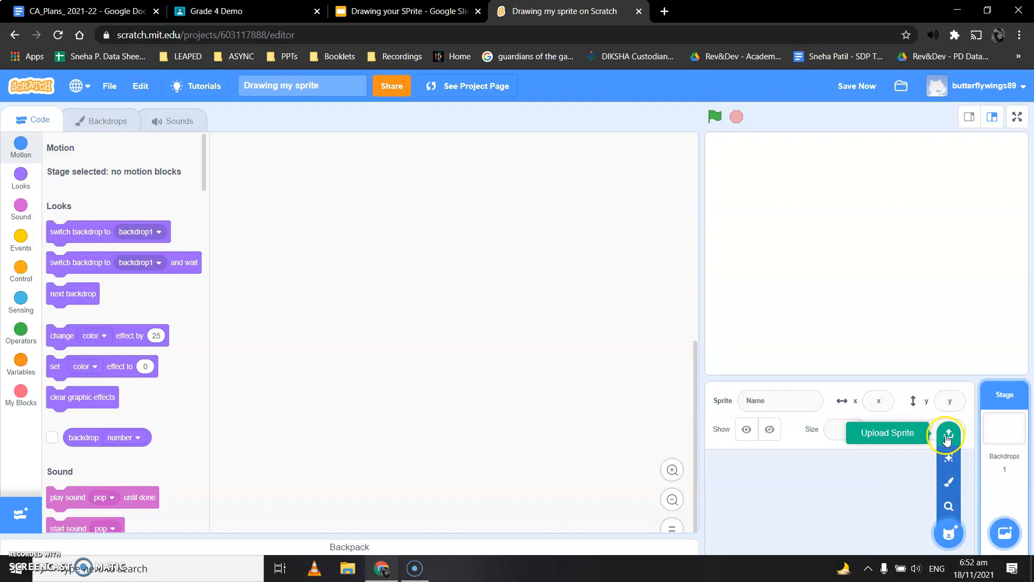
pyautogui.click(949, 481)
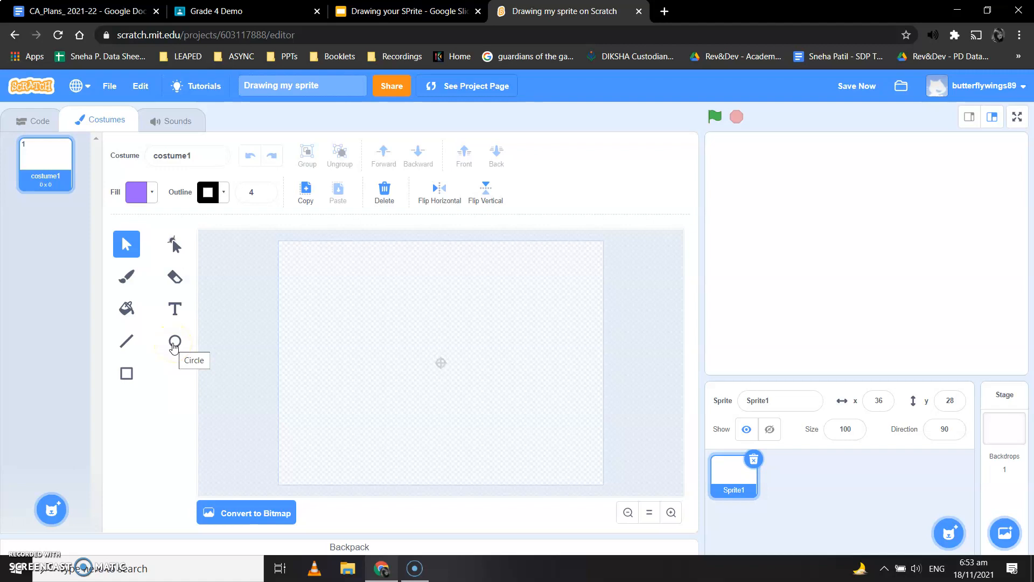
# Draw a wide purple ellipse for the body and reshape its upper edge into a flatter back with two raised shoulders.
pyautogui.click(174, 343)
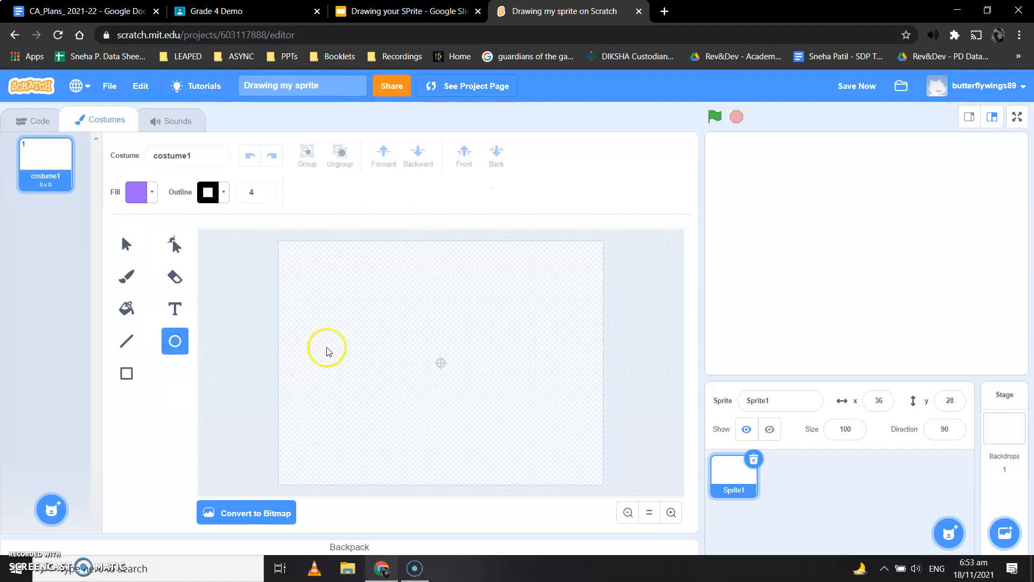
pyautogui.moveTo(335, 336); pyautogui.dragTo(531, 425)
pyautogui.click(174, 244)
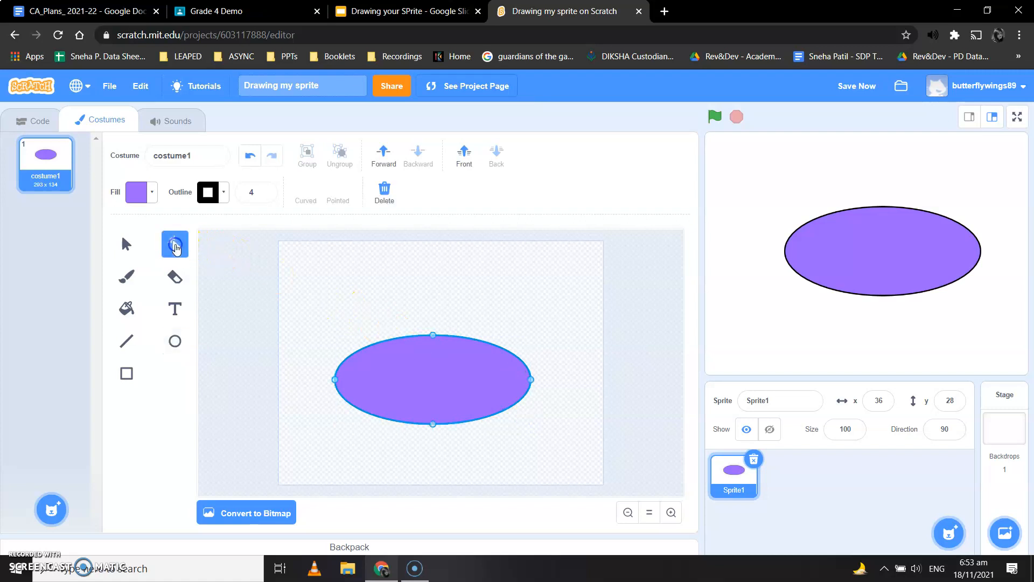
pyautogui.click(371, 343)
pyautogui.moveTo(371, 343); pyautogui.dragTo(362, 336)
pyautogui.moveTo(488, 341); pyautogui.dragTo(497, 338)
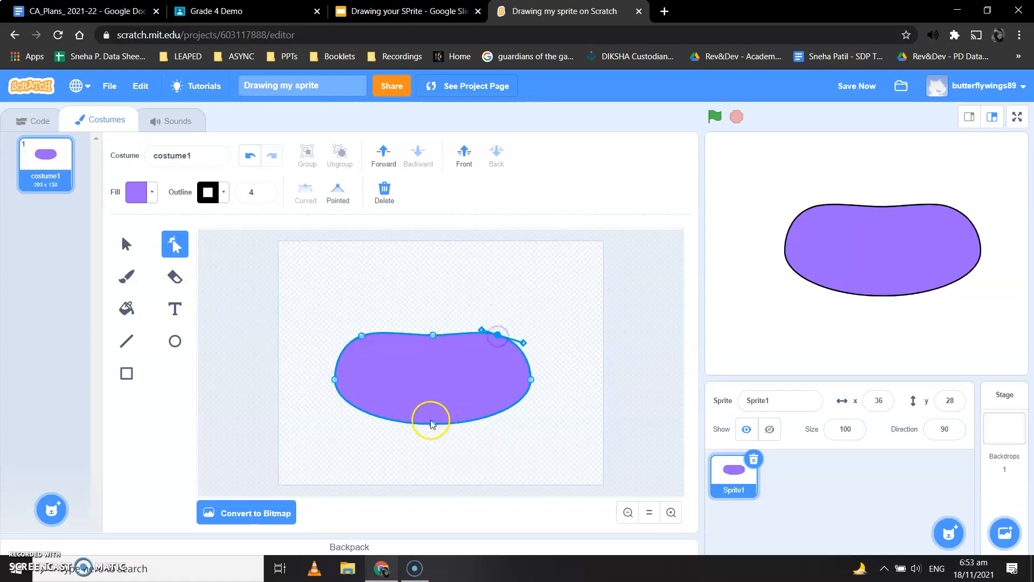
# Reshape the body's lower left into a long hind leg with an arched curve beside it.
pyautogui.moveTo(433, 423); pyautogui.dragTo(373, 350)
pyautogui.moveTo(335, 382); pyautogui.dragTo(366, 376)
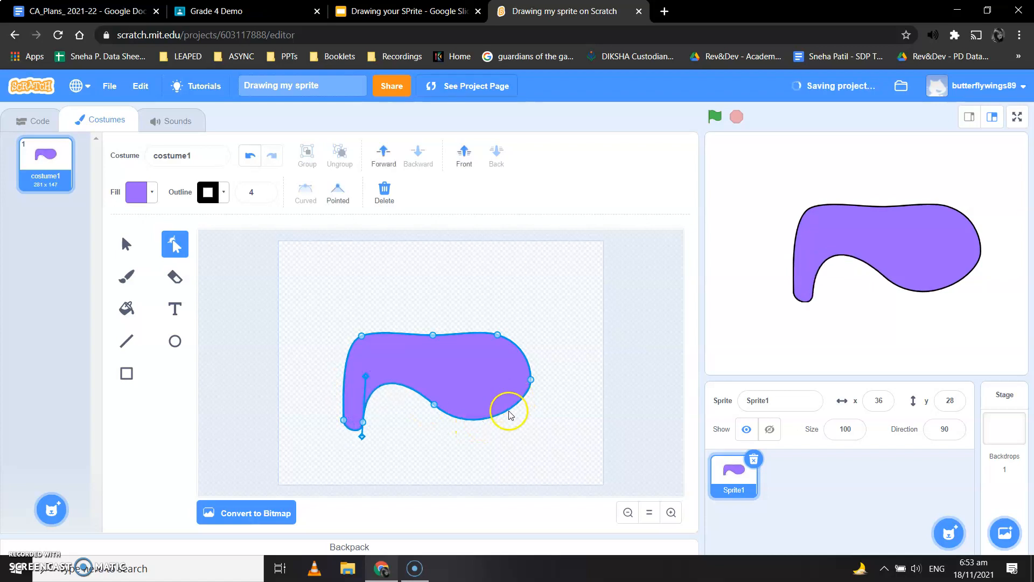
pyautogui.click(432, 404)
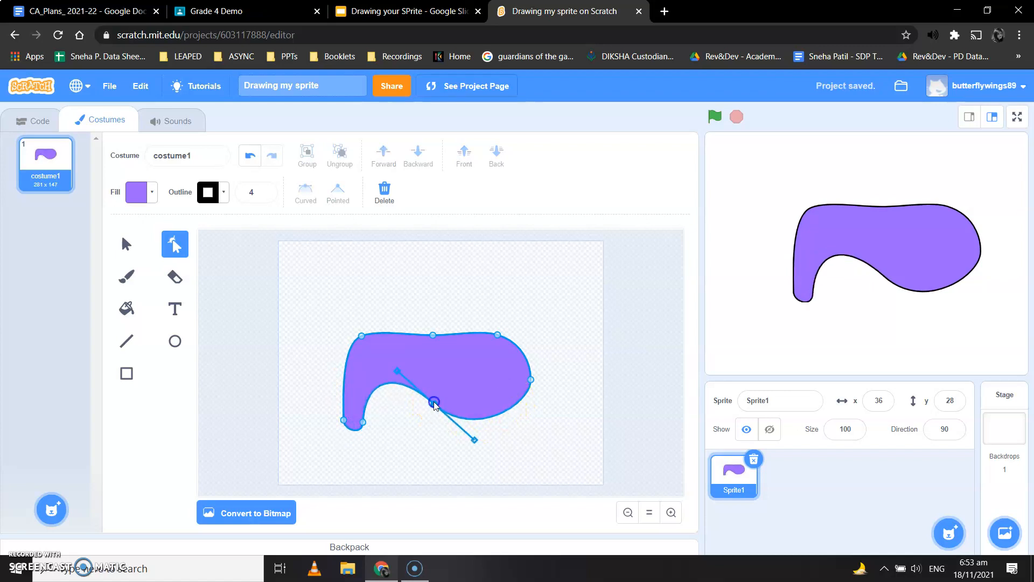
pyautogui.moveTo(393, 385); pyautogui.dragTo(391, 370)
# Reshape the body's lower right into a front leg, leaving a hanging belly between the two legs.
pyautogui.moveTo(460, 415); pyautogui.dragTo(508, 421)
pyautogui.moveTo(493, 383); pyautogui.dragTo(500, 378)
pyautogui.moveTo(516, 410); pyautogui.dragTo(462, 407)
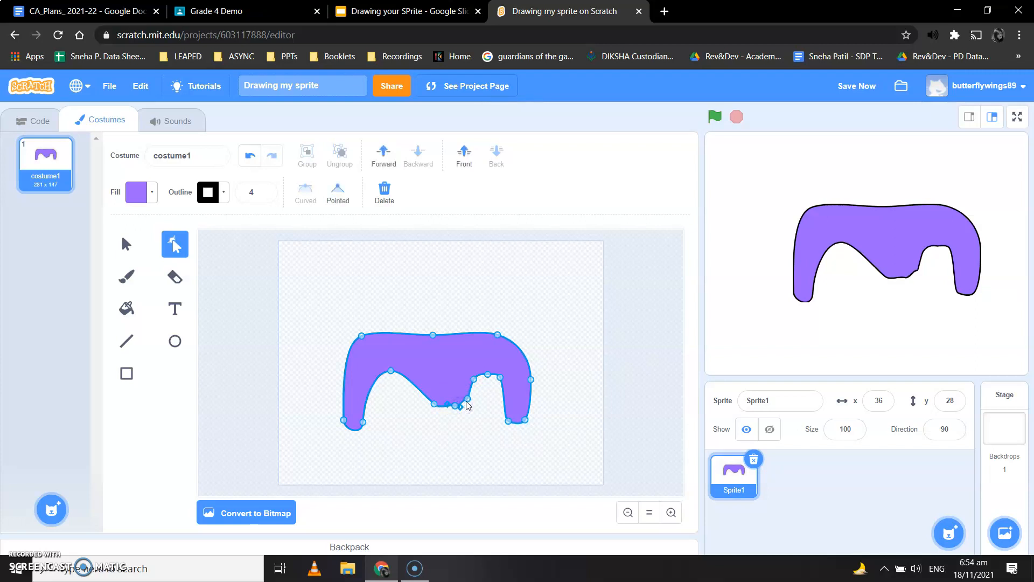
# Adjust the curve points between the legs to smooth the belly into a rounded outline.
pyautogui.moveTo(435, 404); pyautogui.dragTo(482, 382)
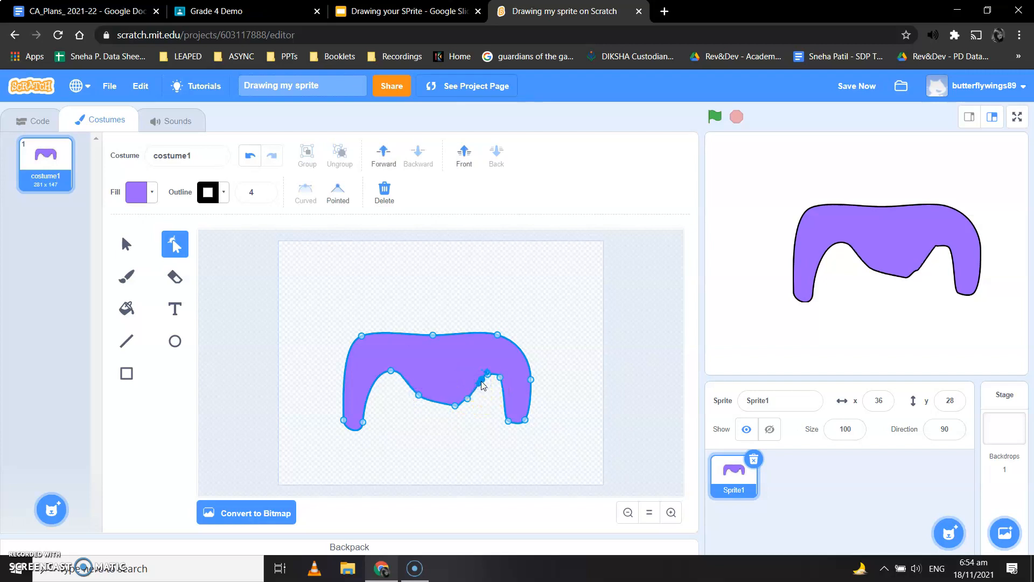
pyautogui.click(488, 376)
pyautogui.moveTo(483, 375); pyautogui.dragTo(456, 405)
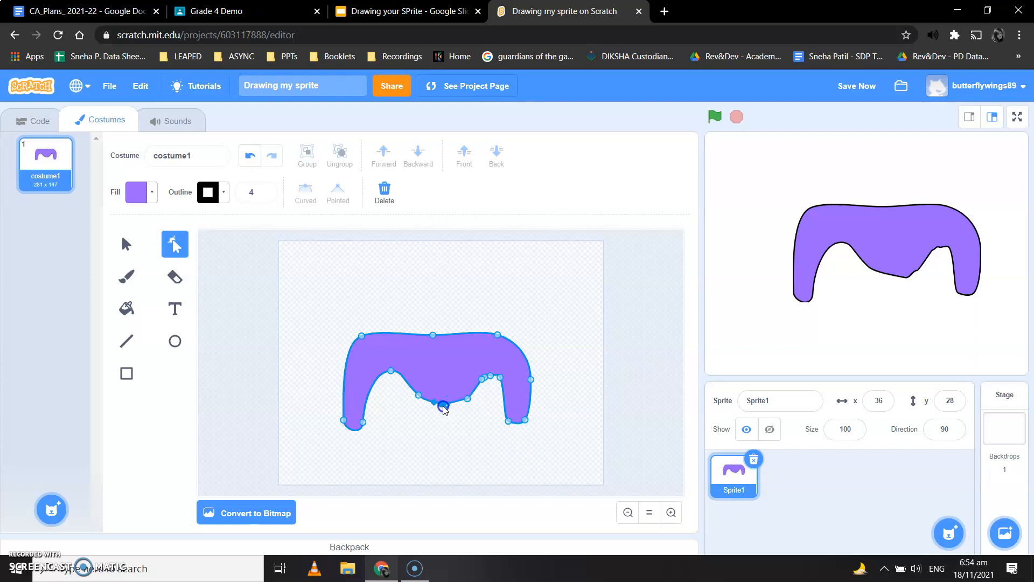
pyautogui.moveTo(446, 407); pyautogui.dragTo(445, 406)
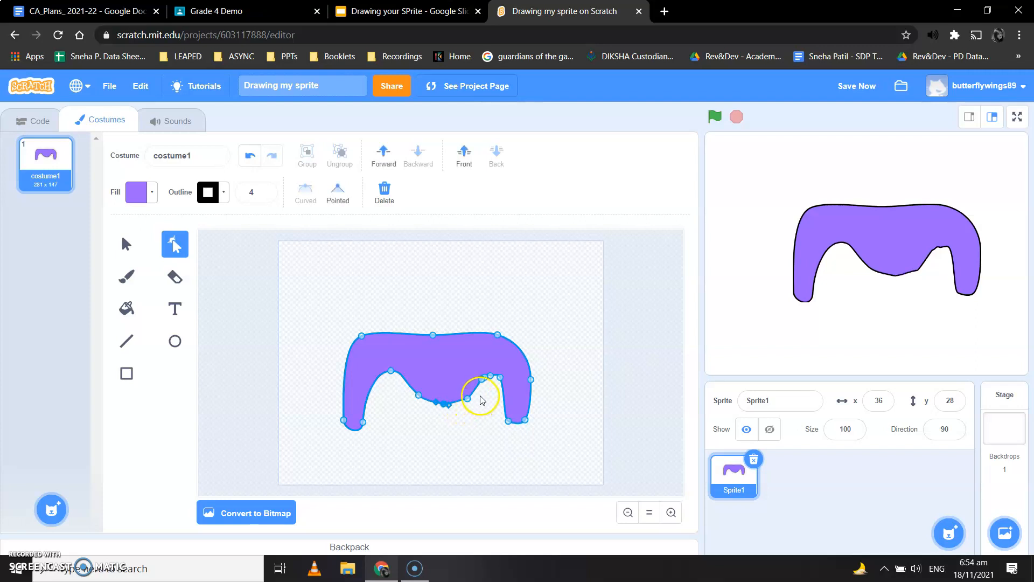
pyautogui.click(469, 398)
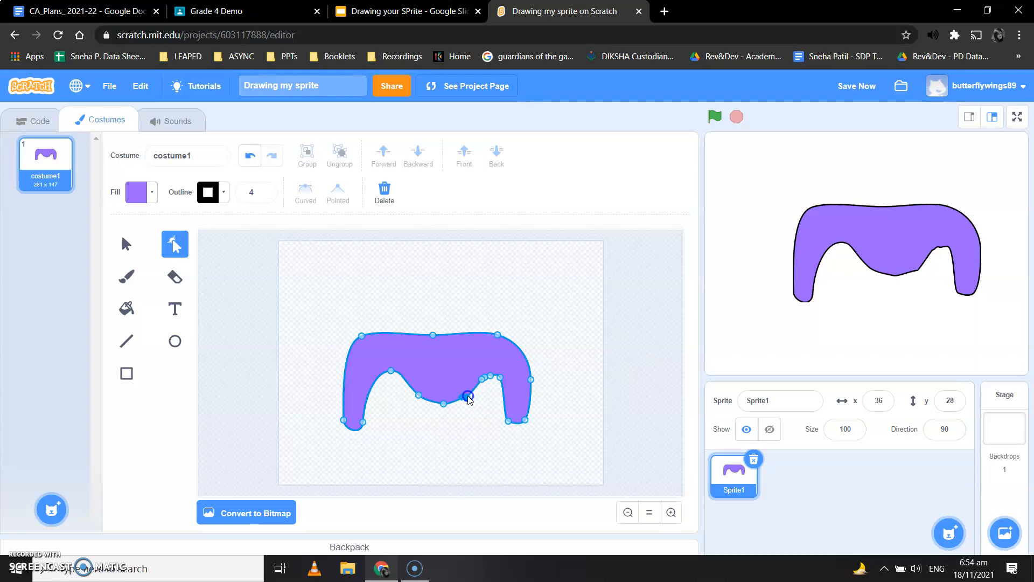
pyautogui.moveTo(466, 399); pyautogui.dragTo(466, 399)
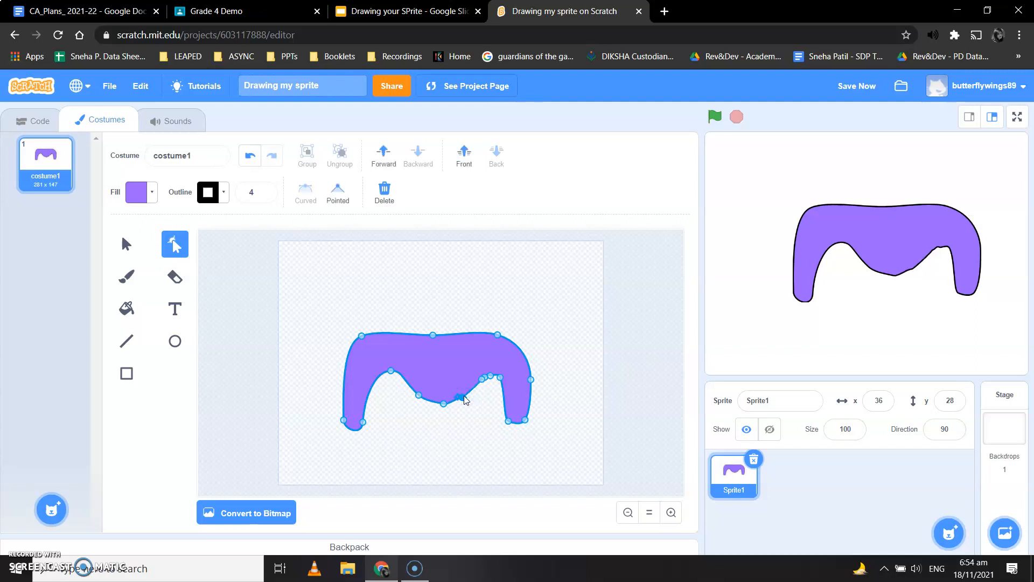
# Pull a thin, curved tail out of the body's left end and round off the foot of the front leg.
pyautogui.moveTo(349, 357); pyautogui.dragTo(338, 377)
pyautogui.moveTo(313, 343)
pyautogui.mouseDown()
pyautogui.moveTo(293, 354)
pyautogui.moveTo(323, 344)
pyautogui.mouseUp()
pyautogui.click(323, 348)
pyautogui.click(372, 346)
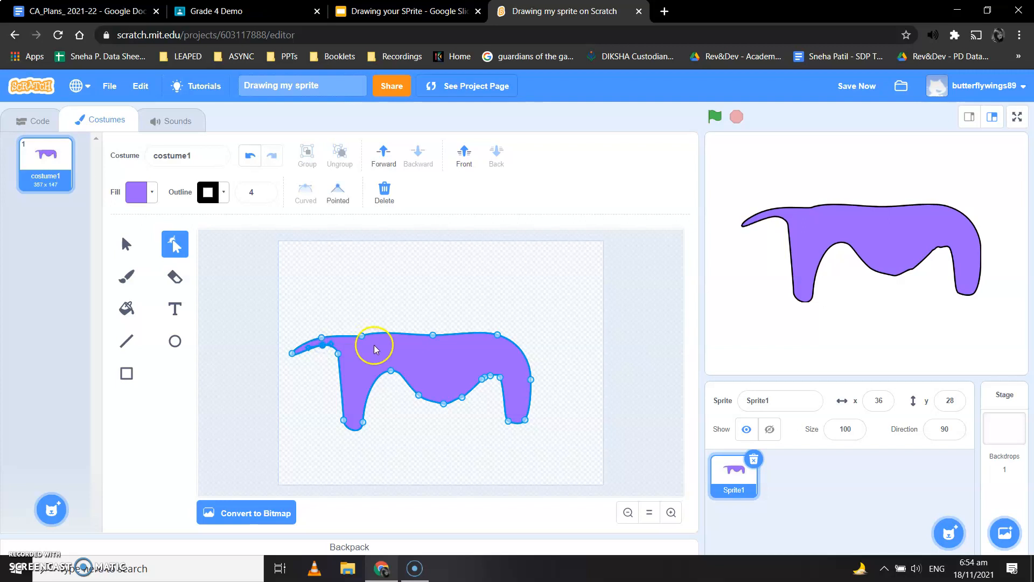
pyautogui.click(346, 341)
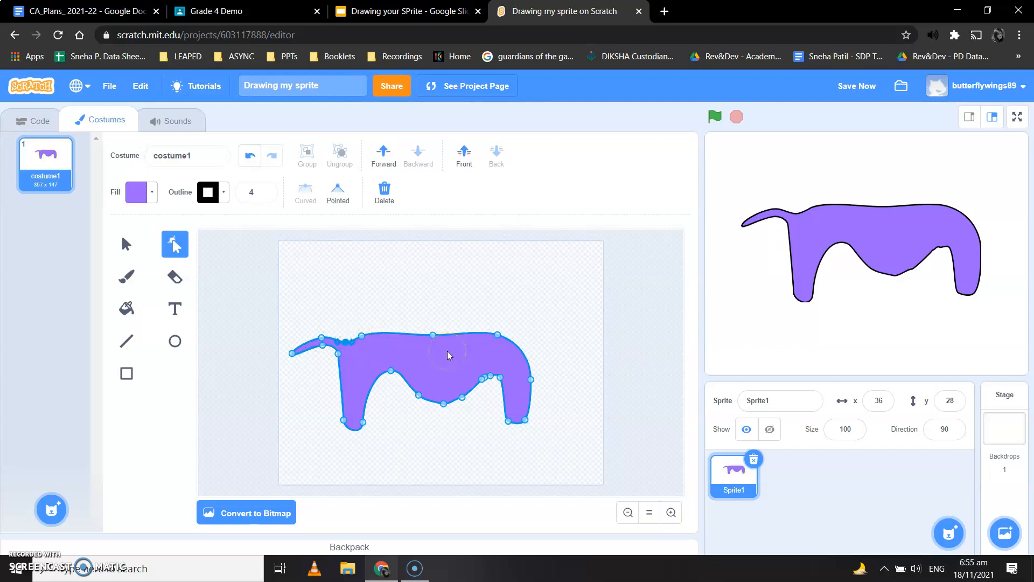
pyautogui.click(508, 421)
pyautogui.moveTo(509, 422); pyautogui.dragTo(522, 426)
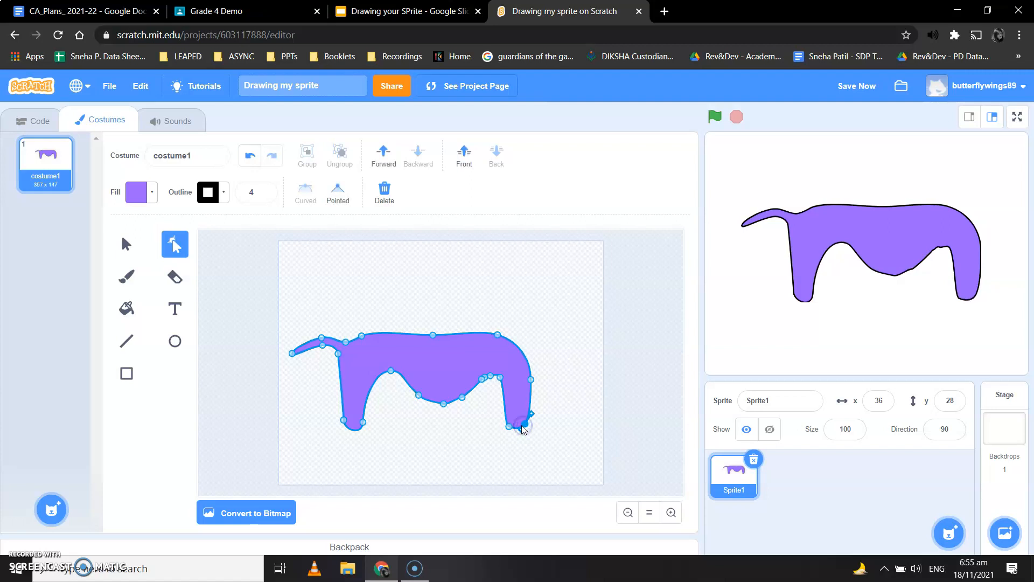
# Draw a large circle above the front leg for the head and a tiny circle just right of it for the nose.
pyautogui.click(175, 341)
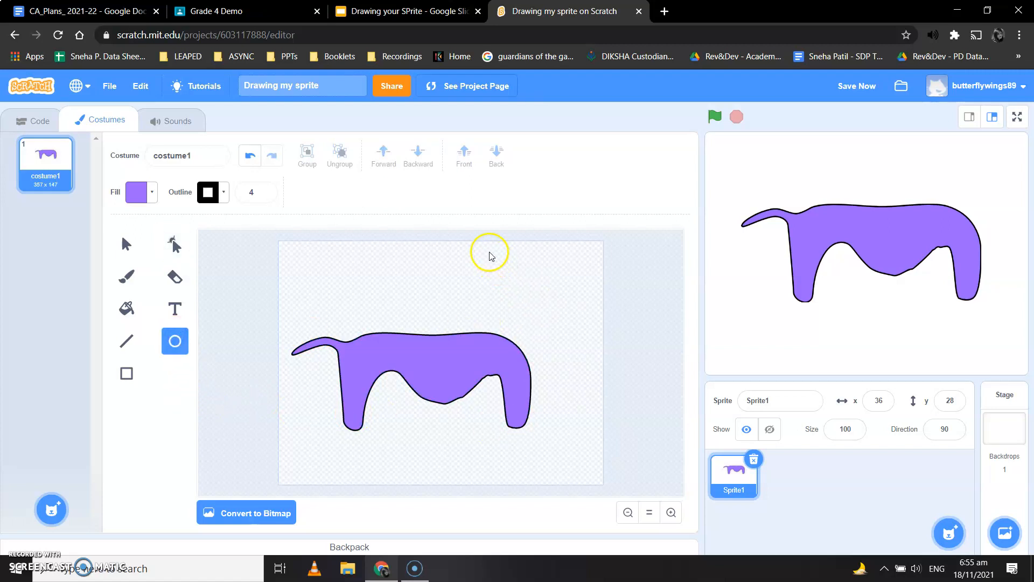
pyautogui.moveTo(489, 252); pyautogui.dragTo(582, 342)
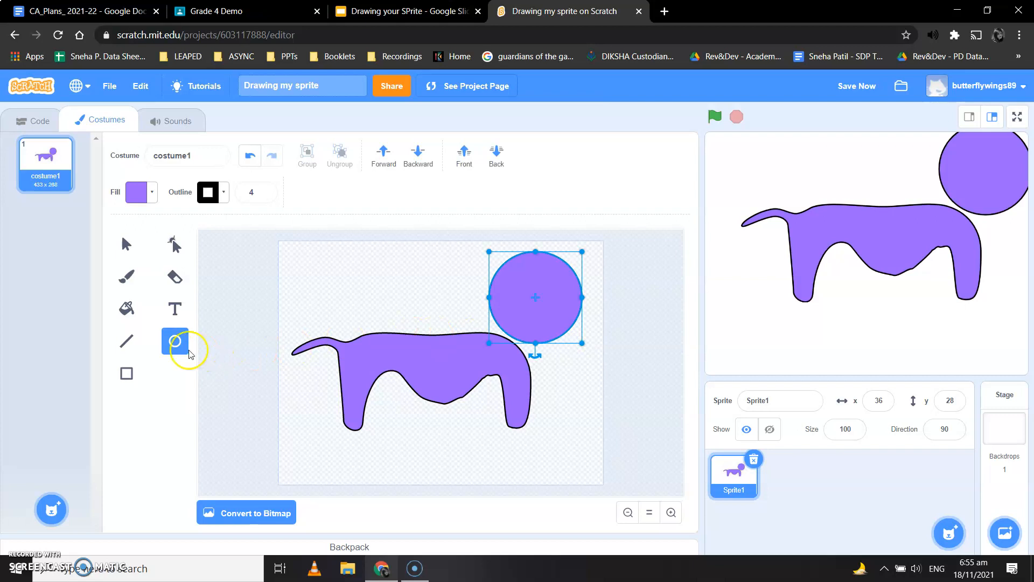
pyautogui.click(588, 309)
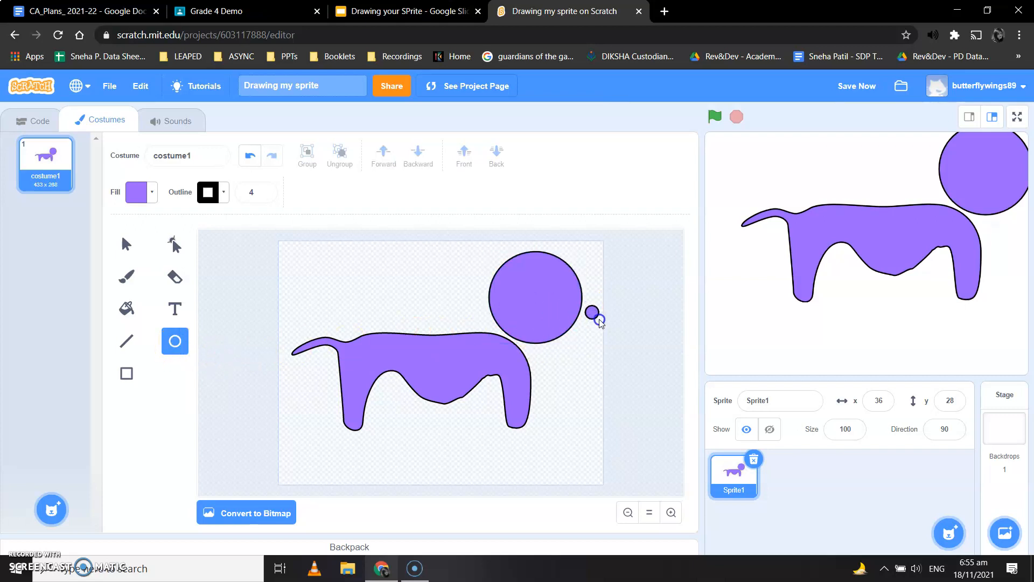
pyautogui.moveTo(600, 323); pyautogui.dragTo(600, 323)
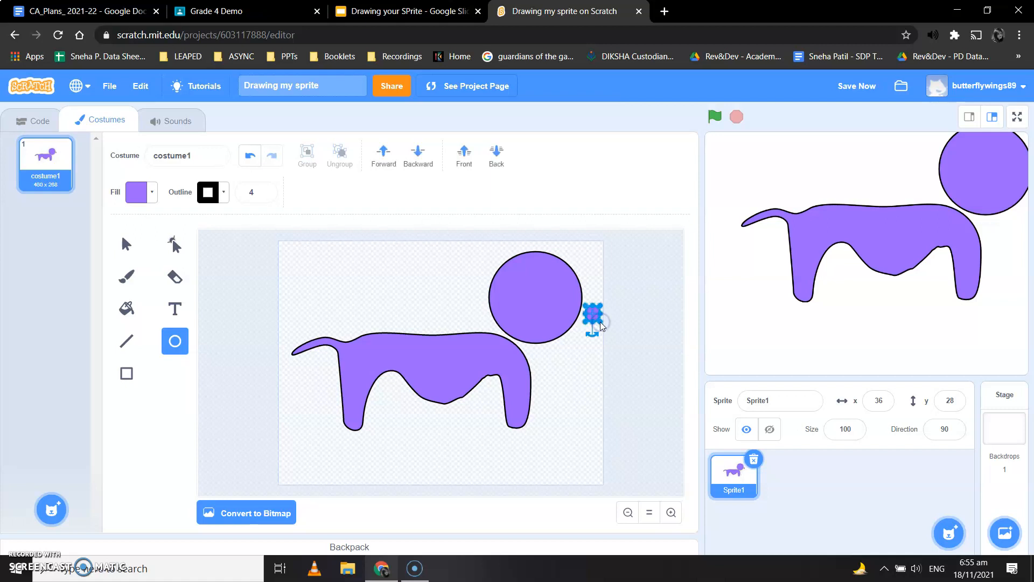
# Draw a tall, narrow ellipse above the tail end and reshape it into an ear with a flat upper end and tapered lower end.
pyautogui.moveTo(334, 253)
pyautogui.mouseDown()
pyautogui.moveTo(358, 261)
pyautogui.moveTo(368, 327)
pyautogui.mouseUp()
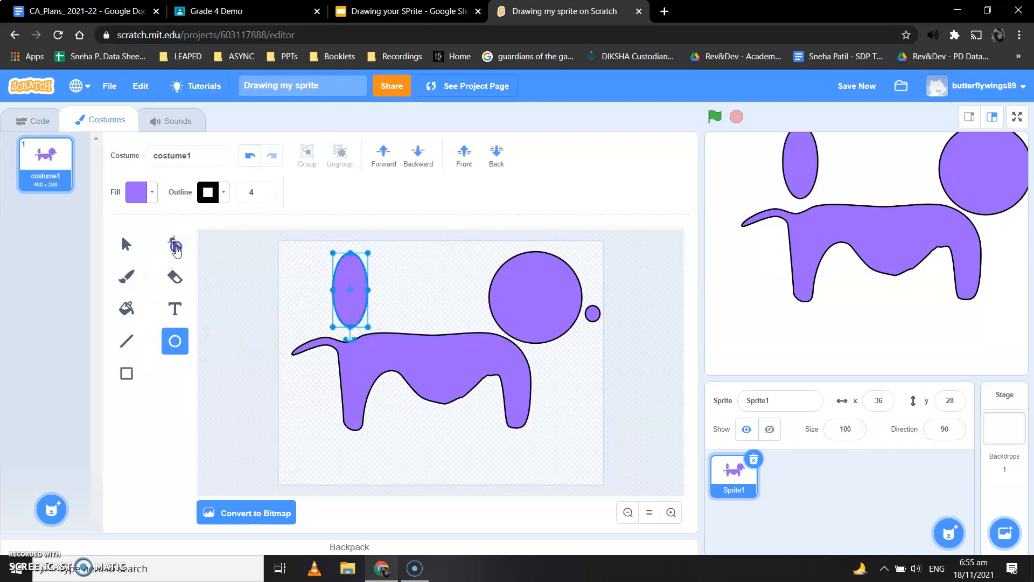
pyautogui.click(175, 245)
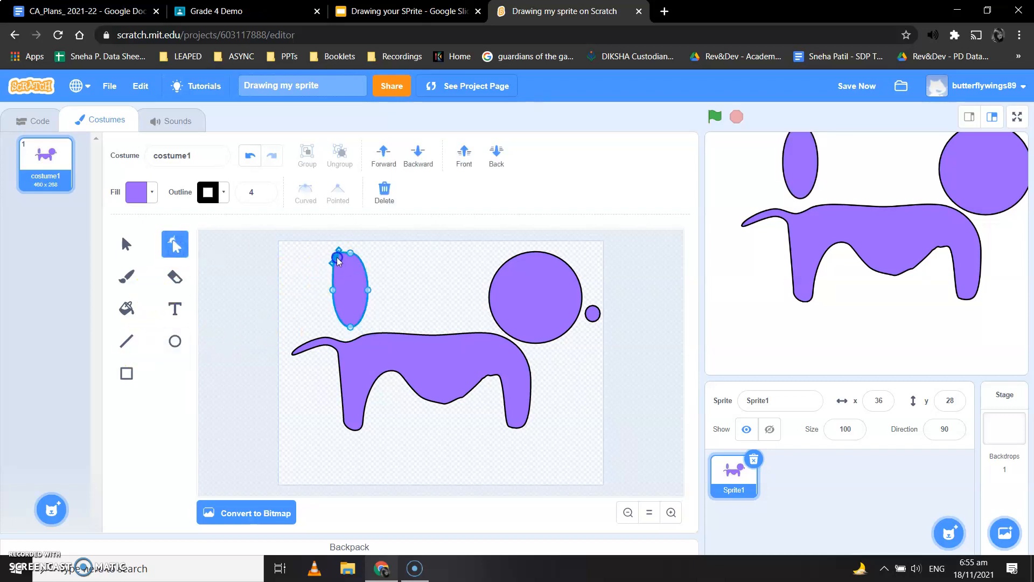
pyautogui.moveTo(338, 260); pyautogui.dragTo(361, 260)
pyautogui.moveTo(333, 291)
pyautogui.mouseDown()
pyautogui.moveTo(365, 291)
pyautogui.moveTo(335, 262)
pyautogui.moveTo(339, 306)
pyautogui.mouseUp()
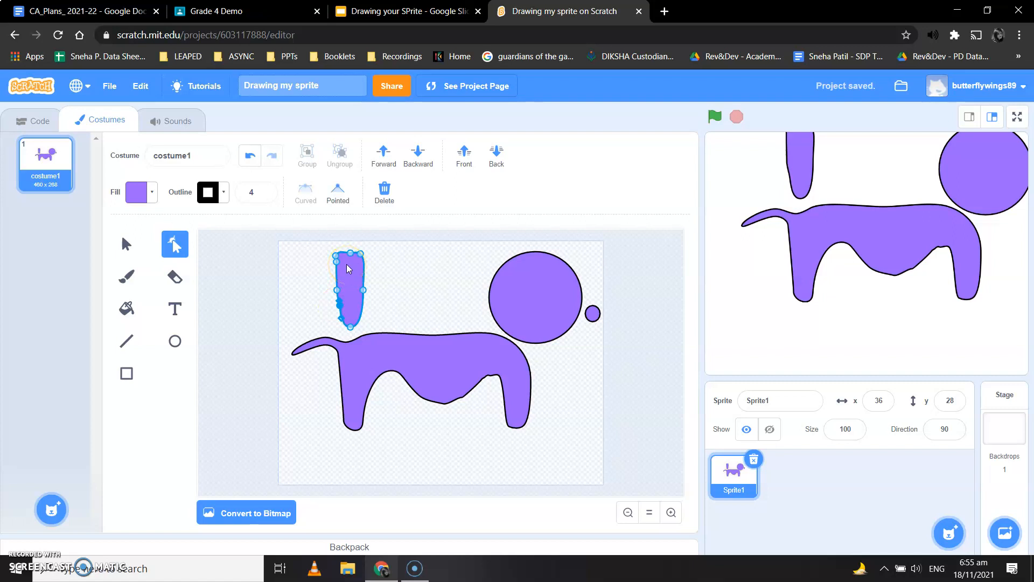
# Draw a small circle between the ear and the head for the eye, and place a smaller oval pupil on its lower right.
pyautogui.click(175, 341)
pyautogui.moveTo(410, 263); pyautogui.dragTo(431, 285)
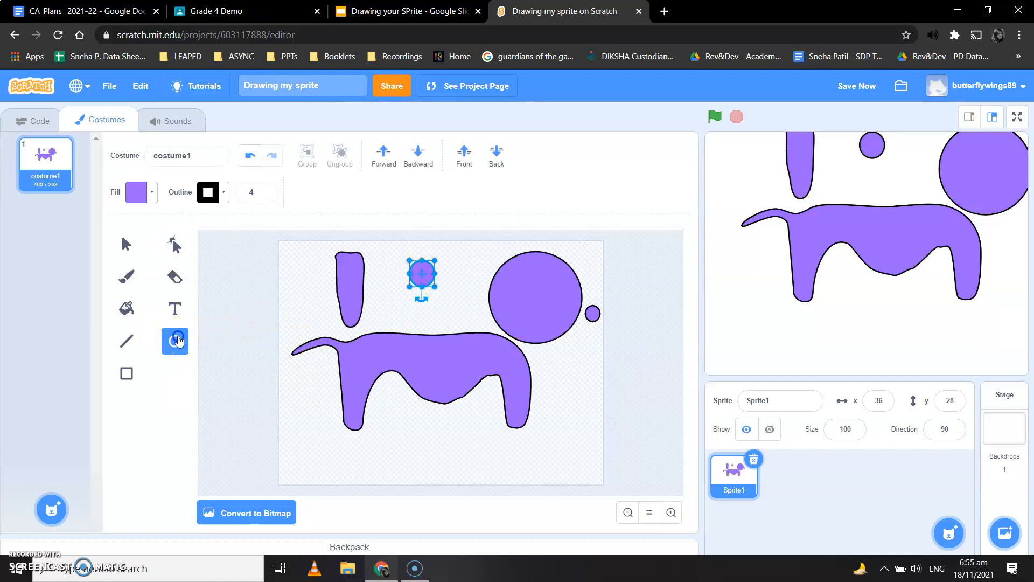
pyautogui.moveTo(446, 300)
pyautogui.mouseDown()
pyautogui.moveTo(457, 312)
pyautogui.moveTo(446, 302)
pyautogui.mouseUp()
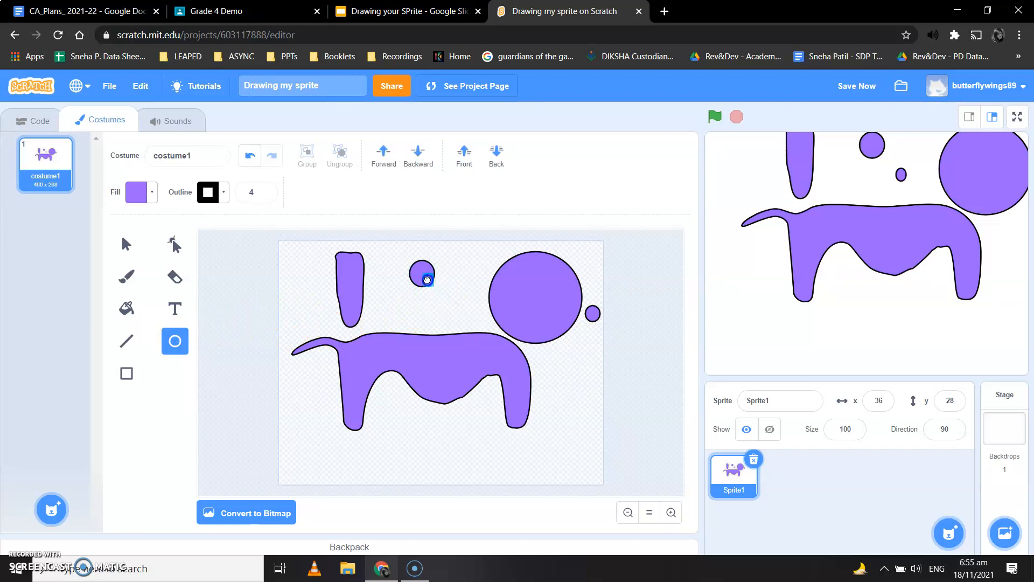
pyautogui.moveTo(420, 301); pyautogui.dragTo(419, 301)
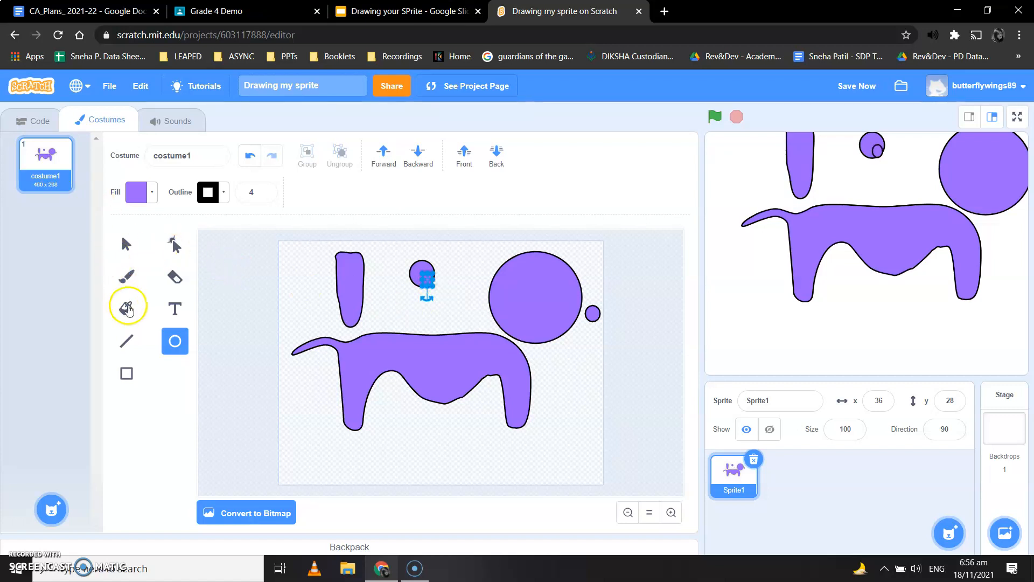
# Fill the pupil with black by setting the fill brightness to 0.
pyautogui.click(151, 193)
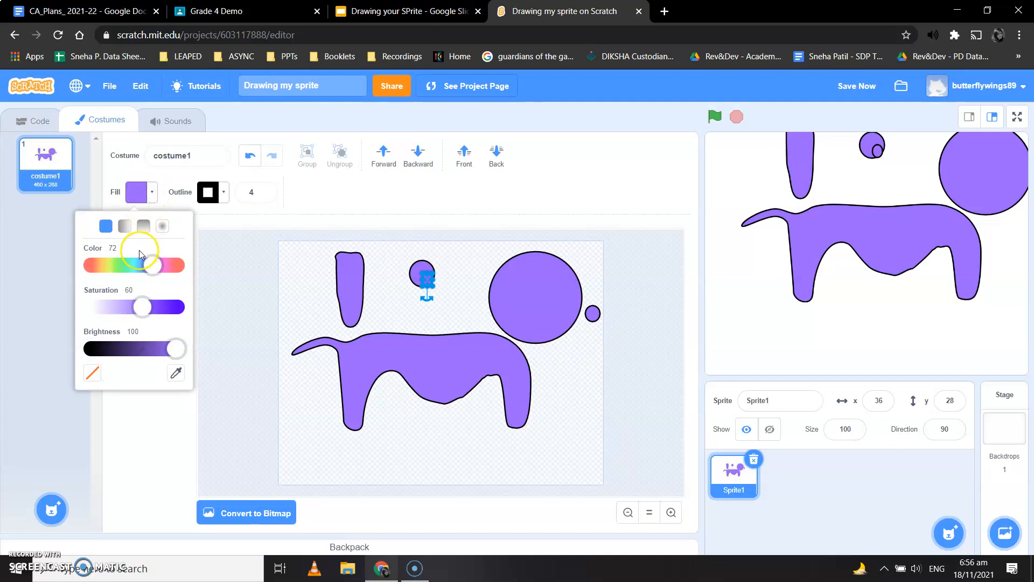
pyautogui.click(92, 348)
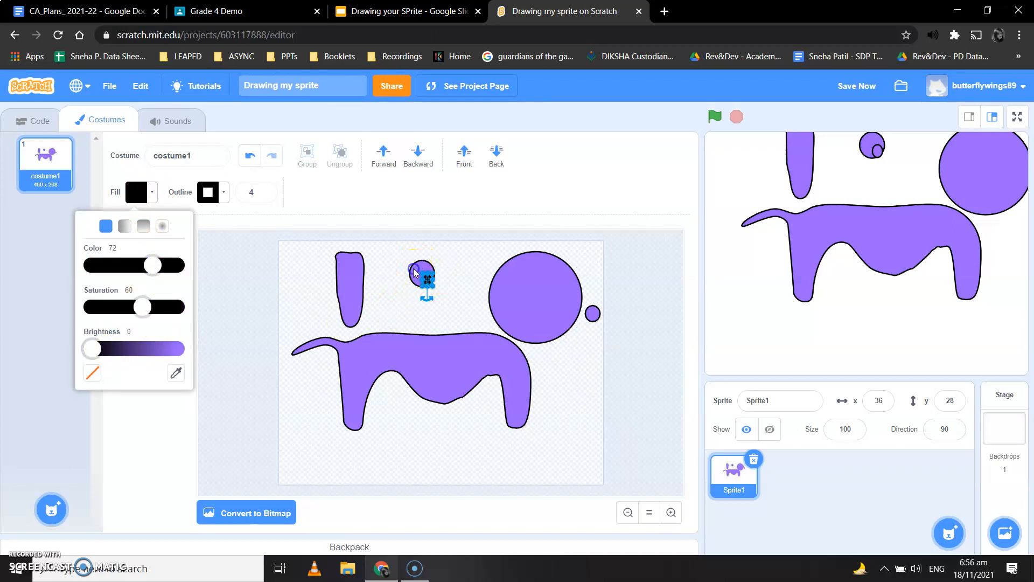
pyautogui.click(415, 272)
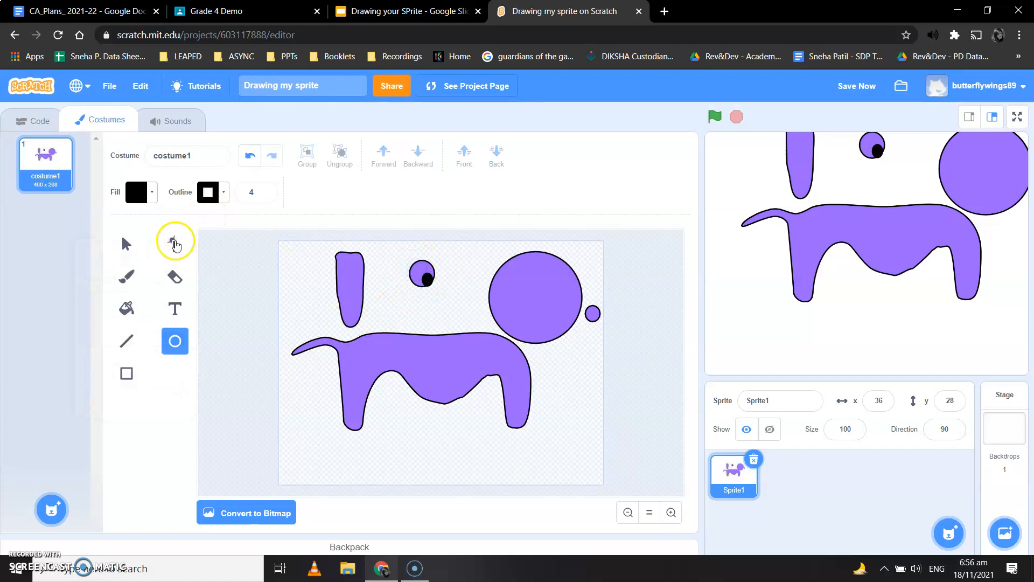
# Fill the eye circle with white by setting its fill saturation to 0.
pyautogui.click(174, 243)
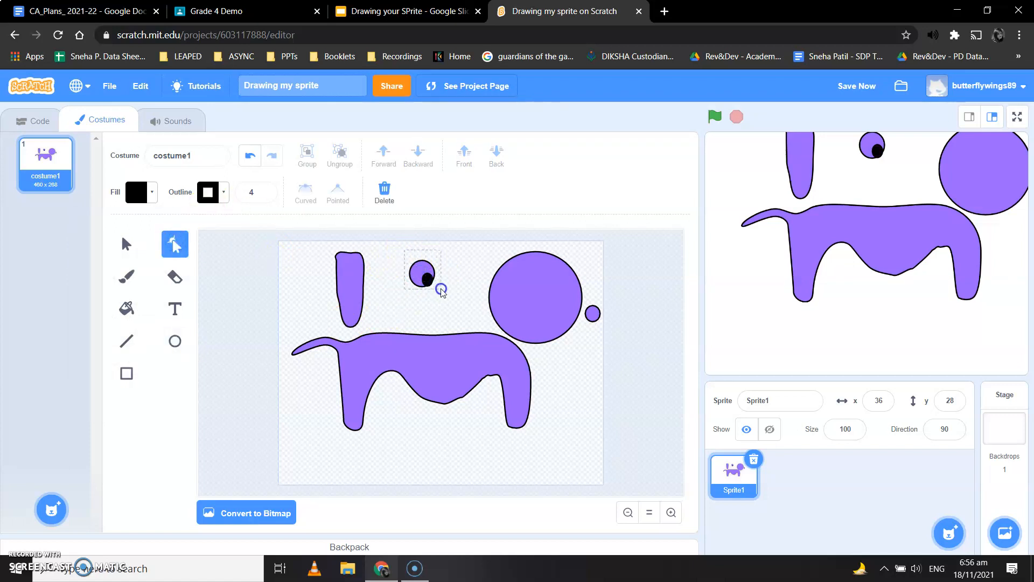
pyautogui.click(425, 272)
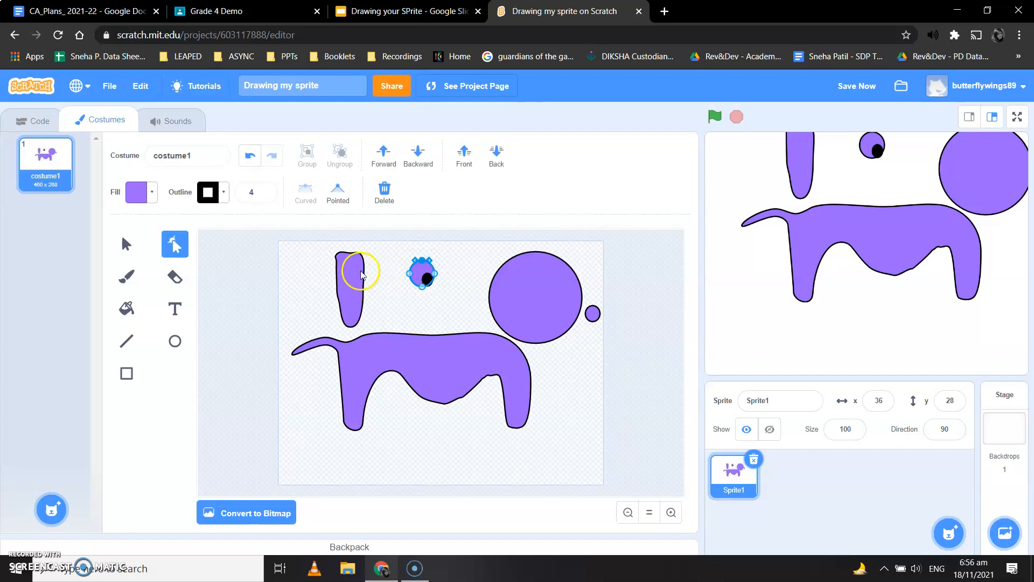
pyautogui.click(143, 192)
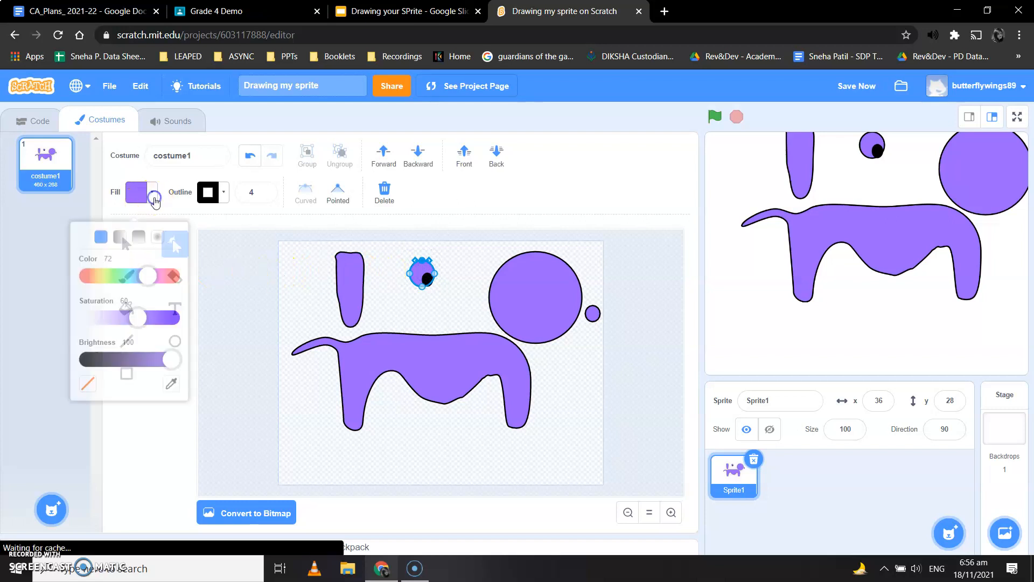
pyautogui.click(92, 307)
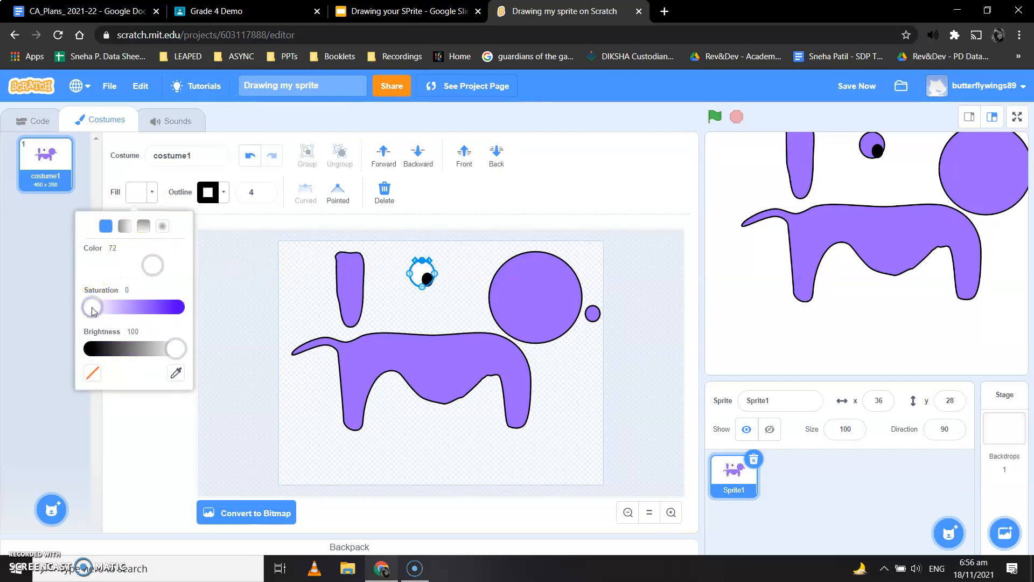
pyautogui.click(450, 300)
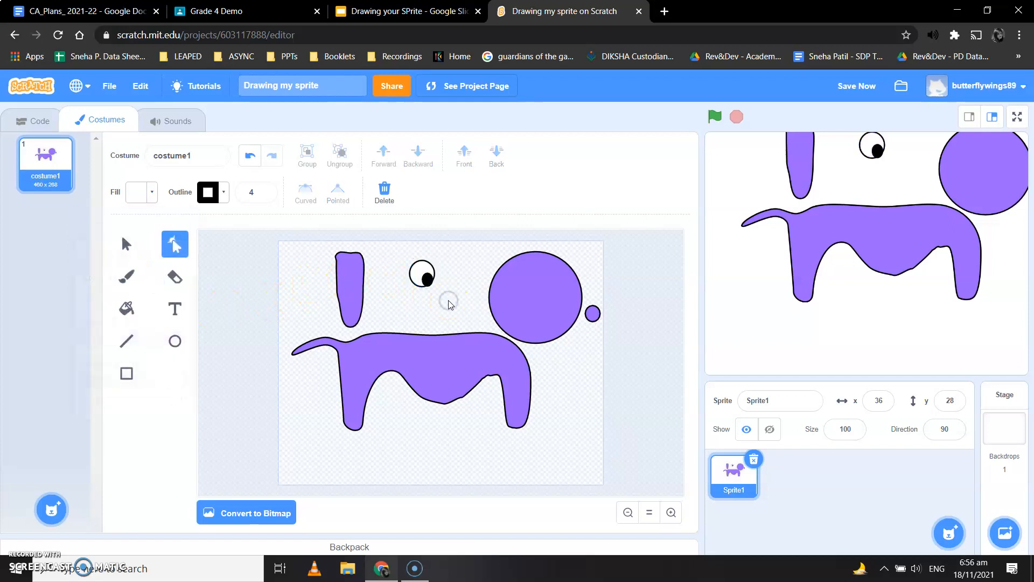
# Select the eye together with its pupil and move them onto the upper right part of the head.
pyautogui.click(427, 279)
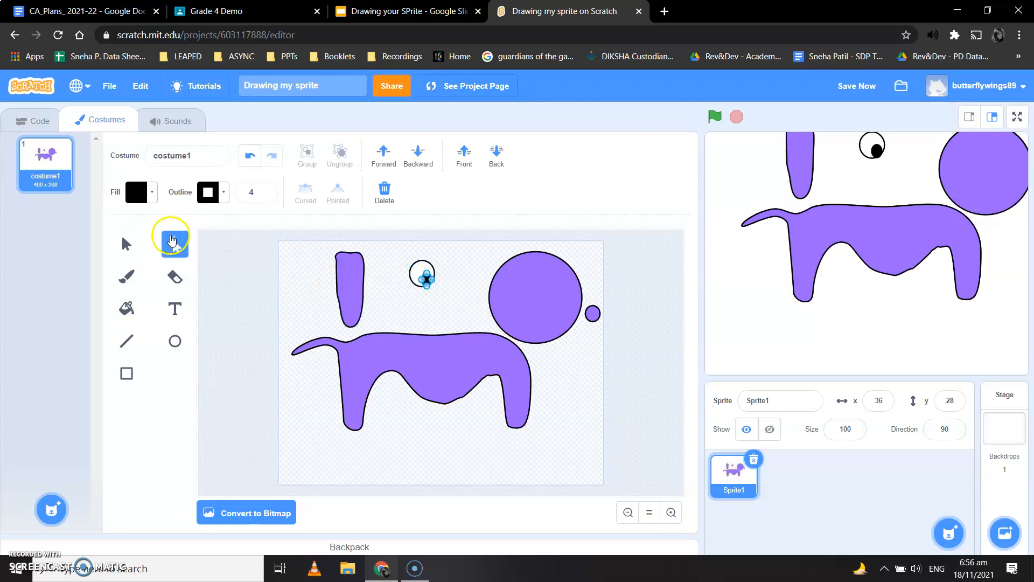
pyautogui.click(128, 244)
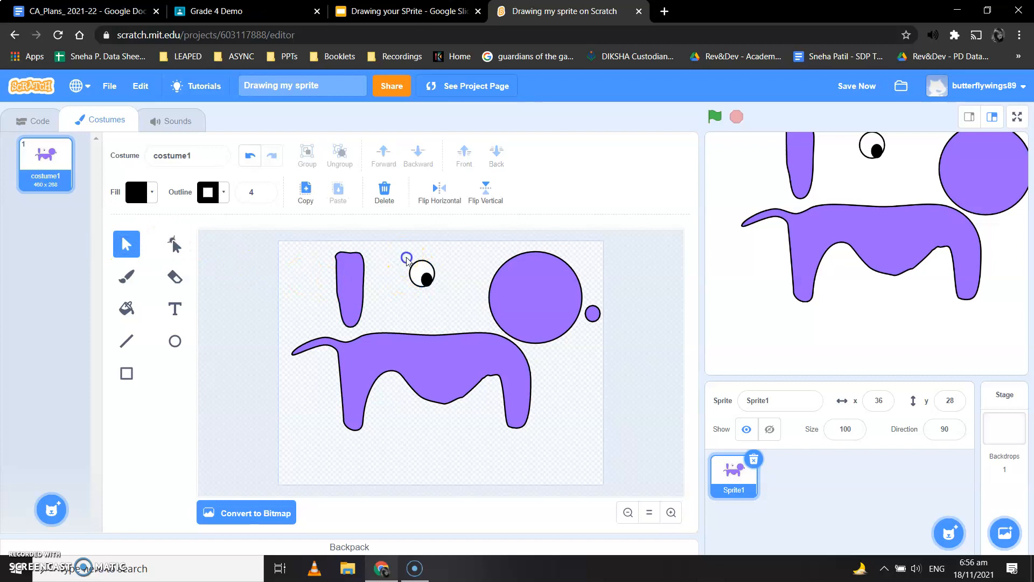
pyautogui.moveTo(439, 287); pyautogui.dragTo(549, 285)
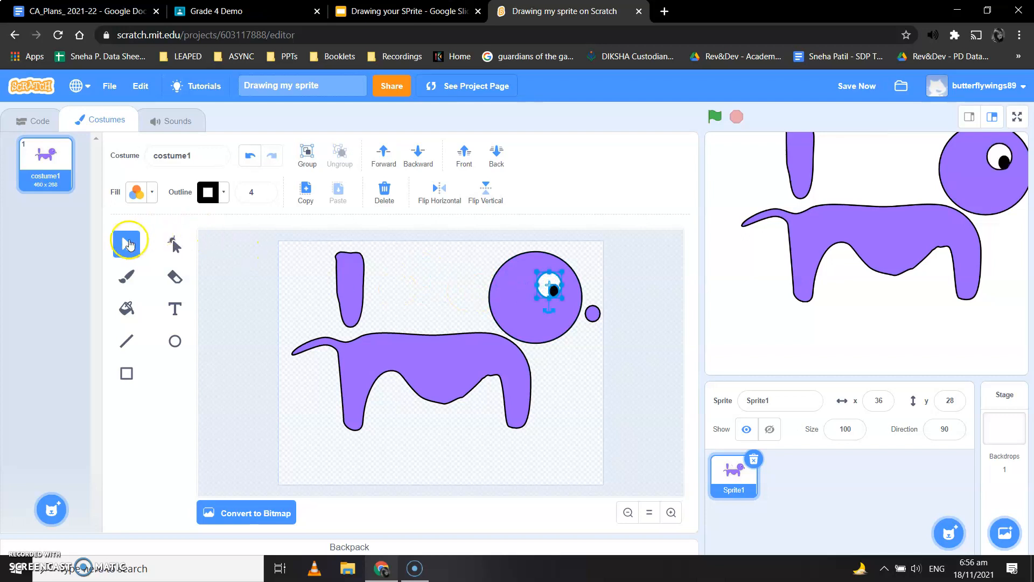
# Fill the nose circle with black, using a fill brightness of 0.
pyautogui.click(127, 308)
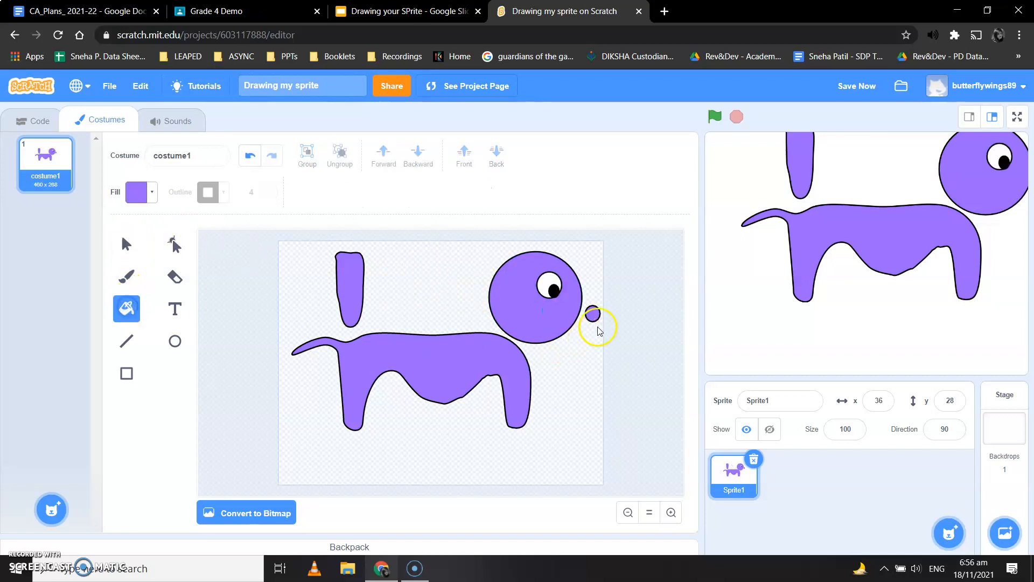
pyautogui.click(146, 192)
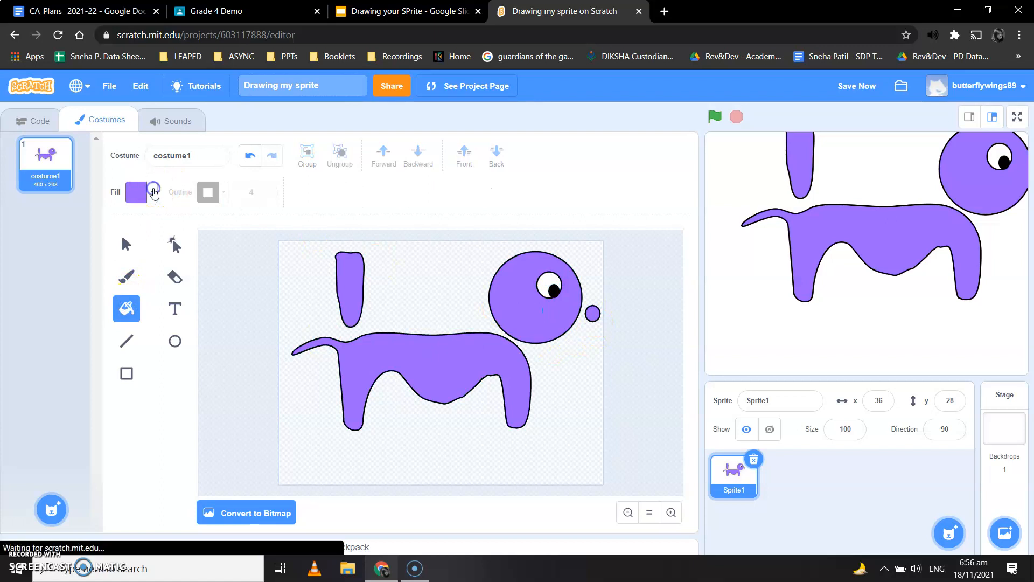
pyautogui.click(93, 348)
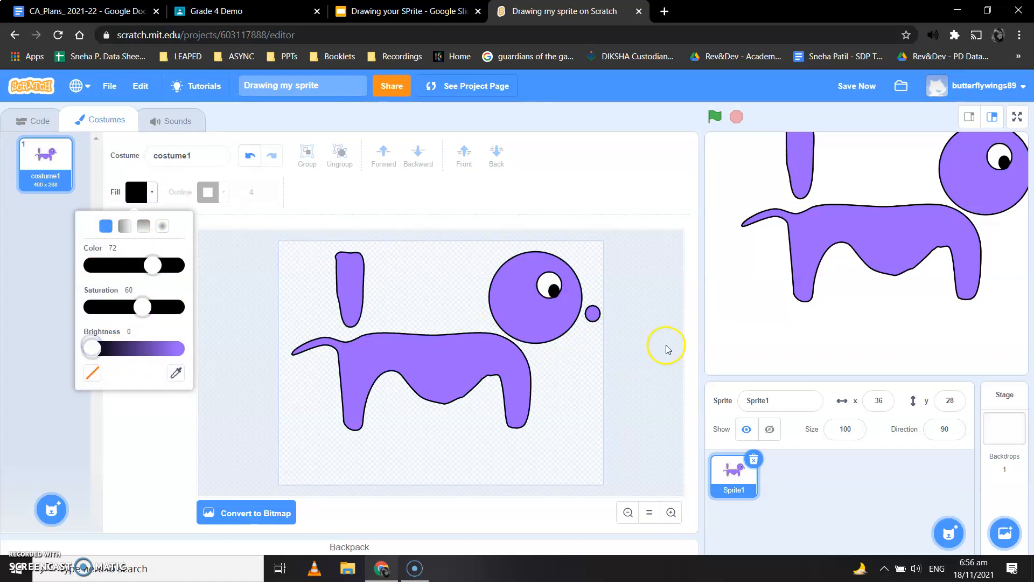
pyautogui.click(593, 312)
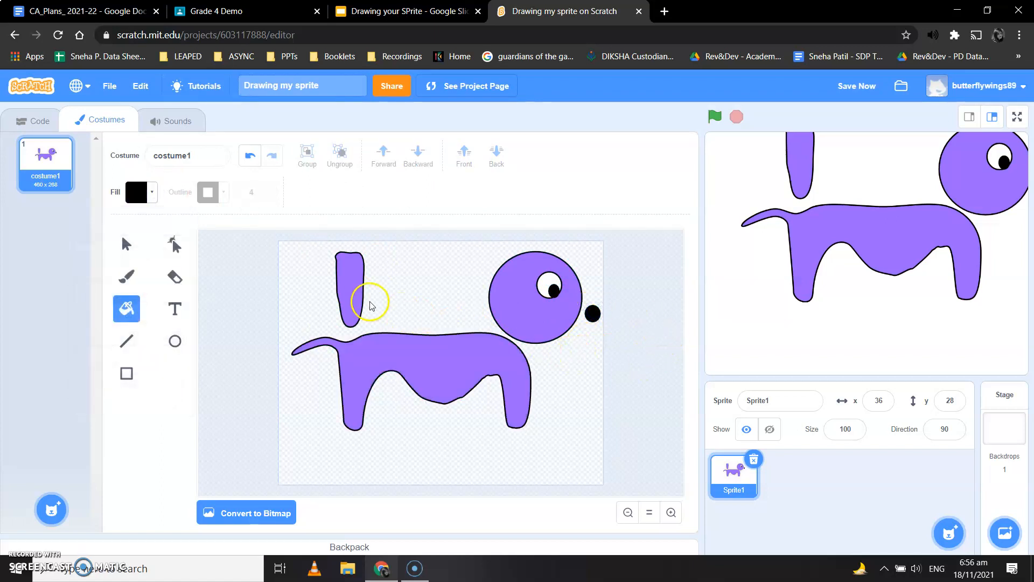
# Fill the body and the head with brown, using color 6, saturation 91 and brightness 54.
pyautogui.click(154, 194)
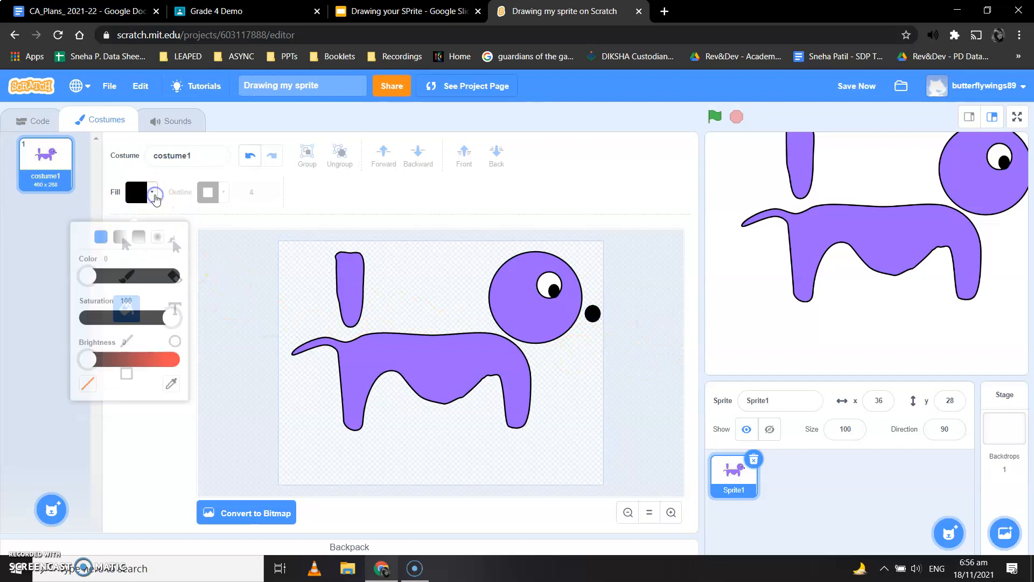
pyautogui.moveTo(92, 265); pyautogui.dragTo(121, 267)
pyautogui.moveTo(175, 307); pyautogui.dragTo(132, 309)
pyautogui.moveTo(123, 265); pyautogui.dragTo(134, 265)
pyautogui.moveTo(92, 348); pyautogui.dragTo(137, 349)
pyautogui.moveTo(134, 307); pyautogui.dragTo(169, 307)
pyautogui.moveTo(135, 265); pyautogui.dragTo(99, 265)
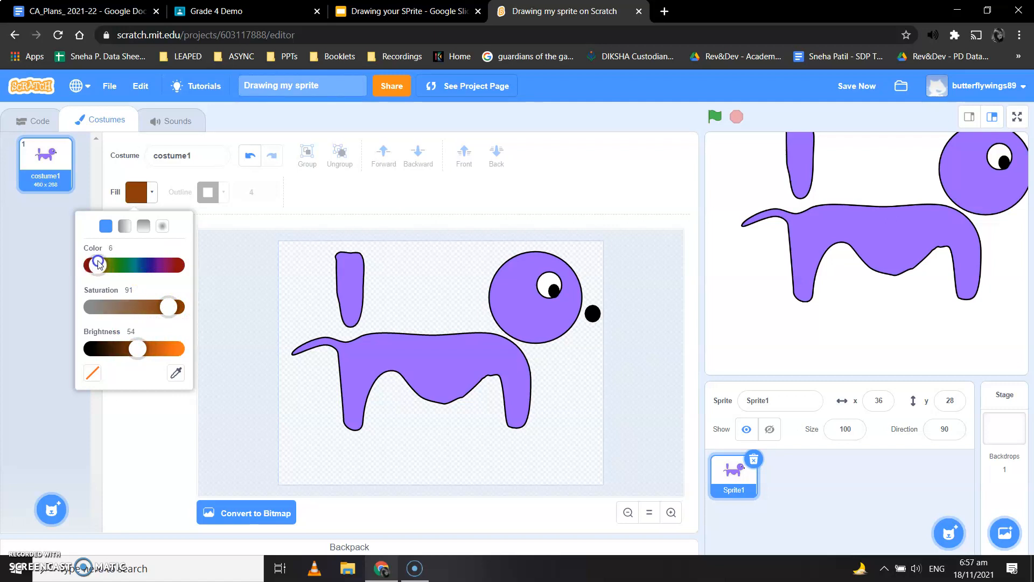
pyautogui.click(397, 372)
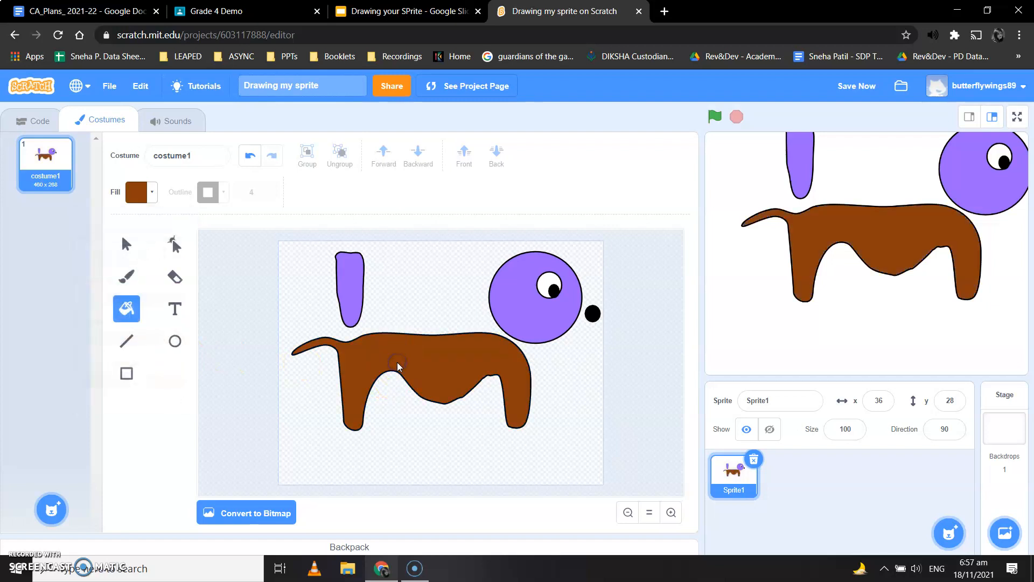
pyautogui.click(520, 315)
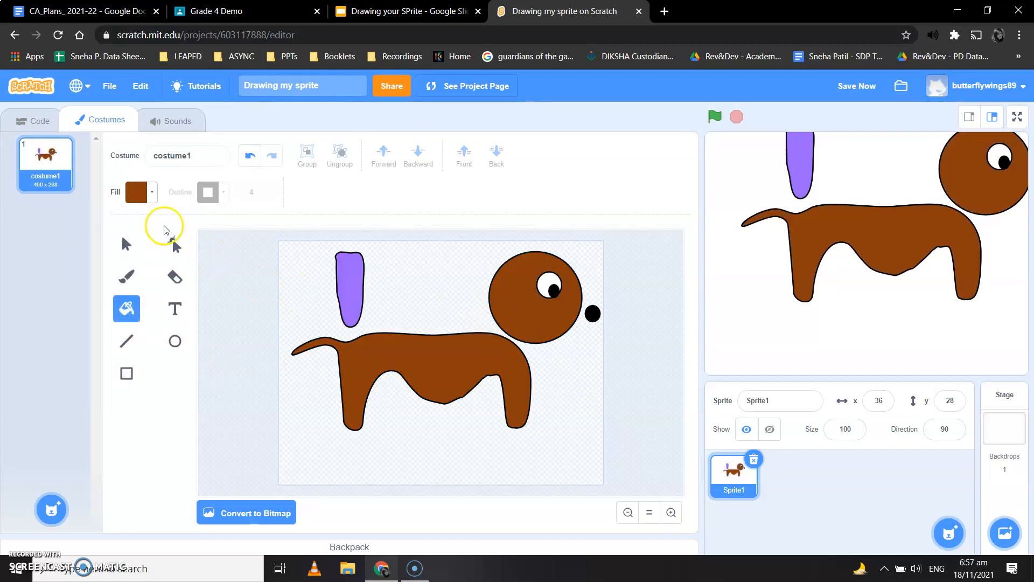
# Fill the ear with a darker brown, using a fill brightness of 43.
pyautogui.click(152, 195)
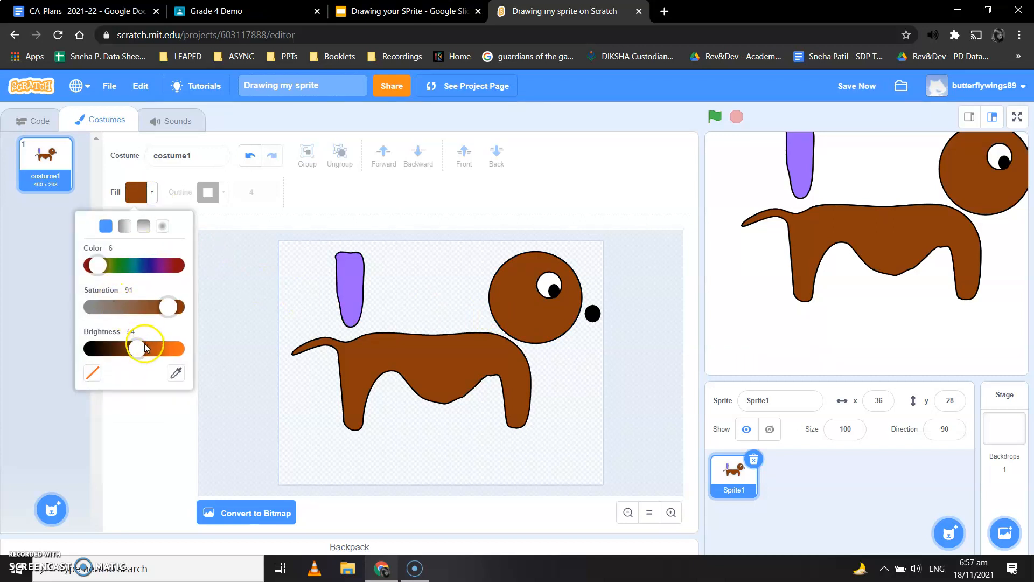
pyautogui.moveTo(138, 351); pyautogui.dragTo(129, 351)
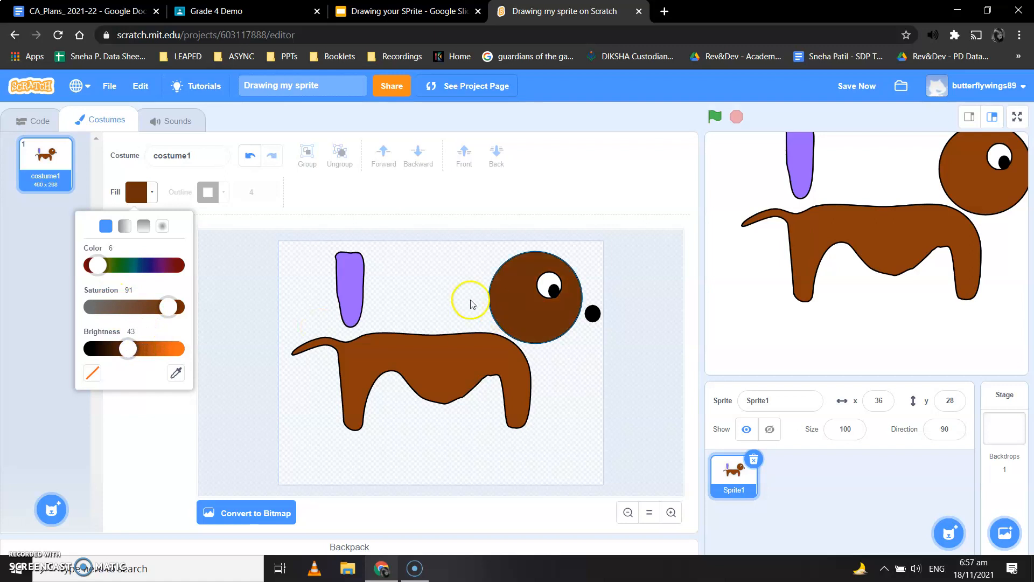
pyautogui.click(349, 274)
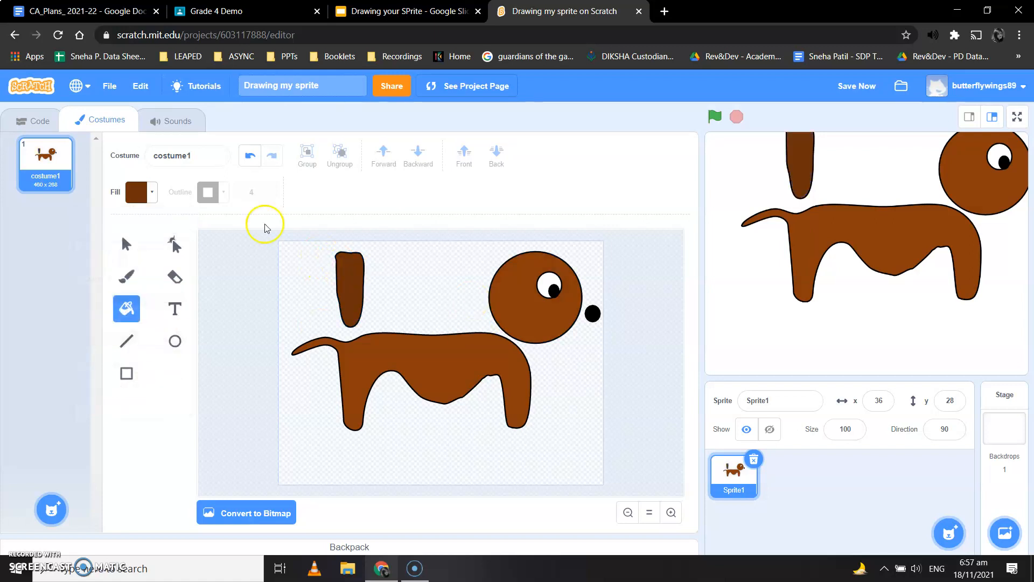
# Place the ear over the head's back edge, and move the head, eye and ear together down onto the front of the body.
pyautogui.click(125, 244)
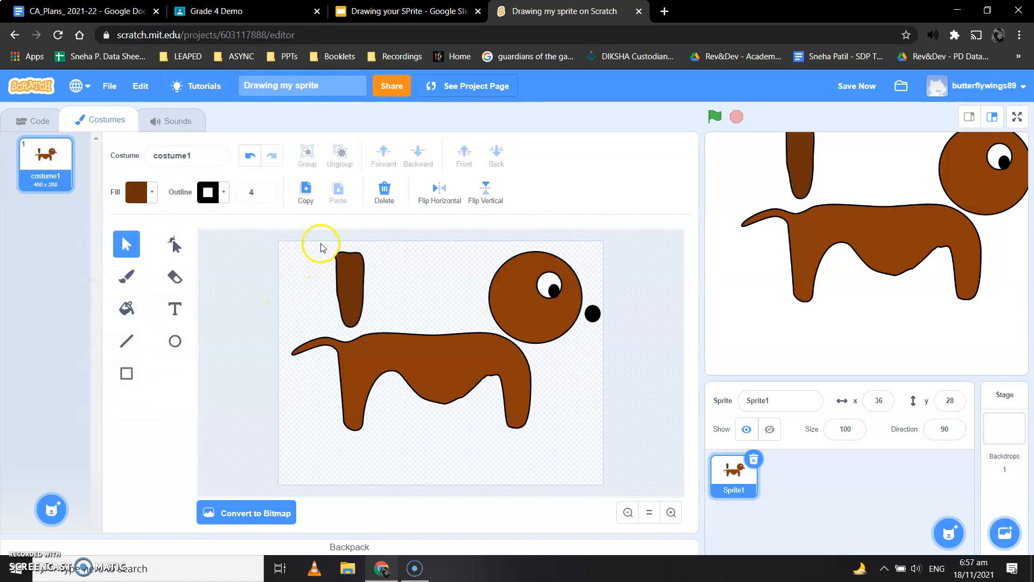
pyautogui.click(359, 290)
pyautogui.moveTo(362, 290); pyautogui.dragTo(506, 288)
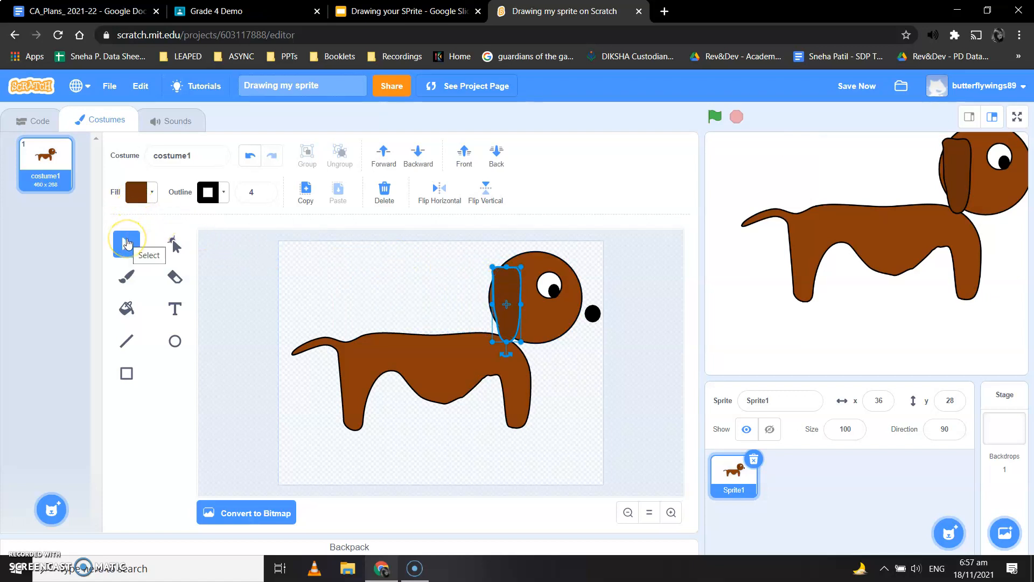
pyautogui.moveTo(437, 251); pyautogui.dragTo(580, 323)
pyautogui.moveTo(537, 278); pyautogui.dragTo(515, 290)
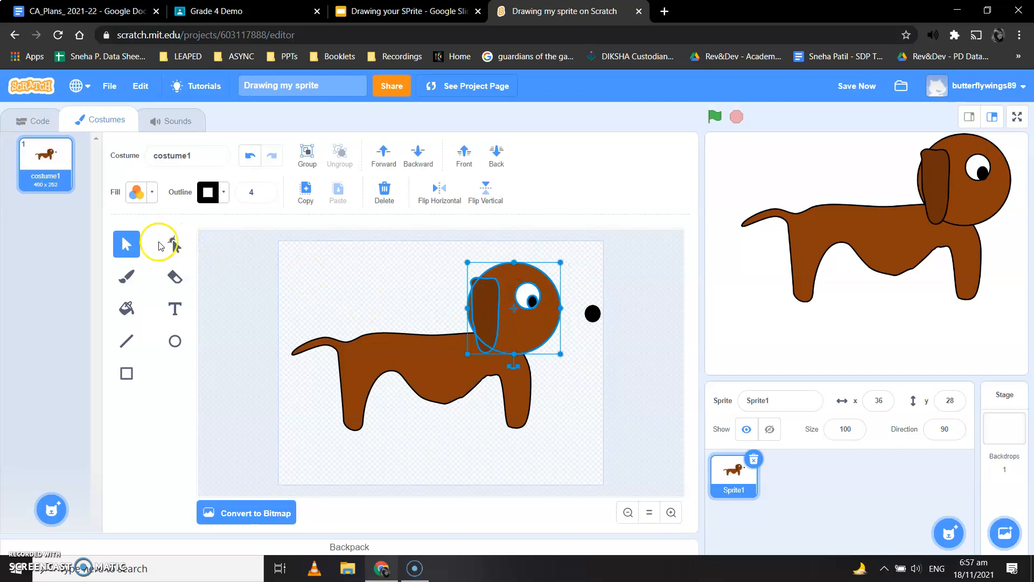
# Move the black nose onto the front edge of the head and reshape its outer side to be slightly wider.
pyautogui.click(580, 301)
pyautogui.moveTo(606, 323); pyautogui.dragTo(606, 322)
pyautogui.moveTo(593, 314); pyautogui.dragTo(564, 315)
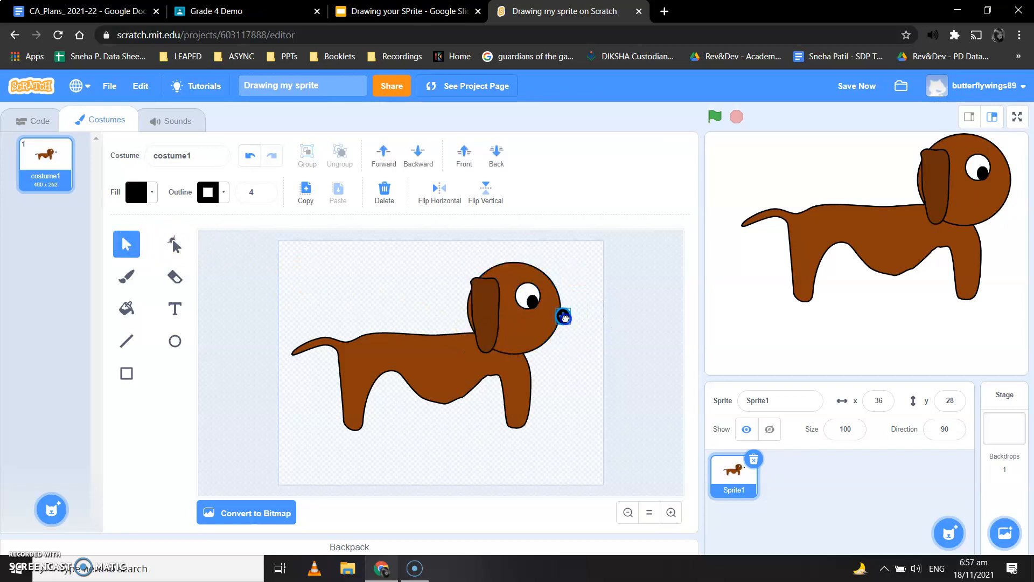
pyautogui.moveTo(562, 319); pyautogui.dragTo(562, 320)
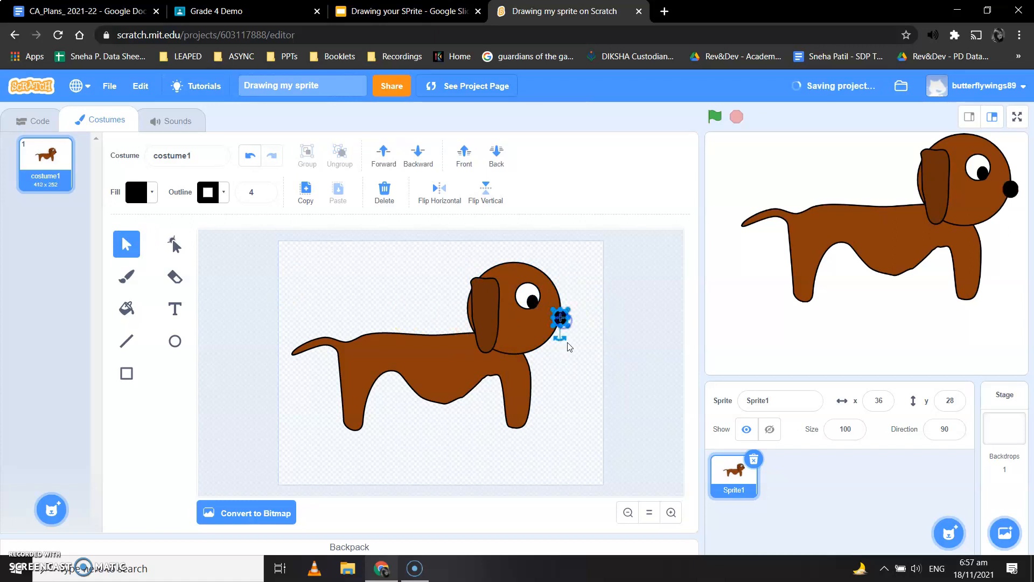
pyautogui.click(172, 244)
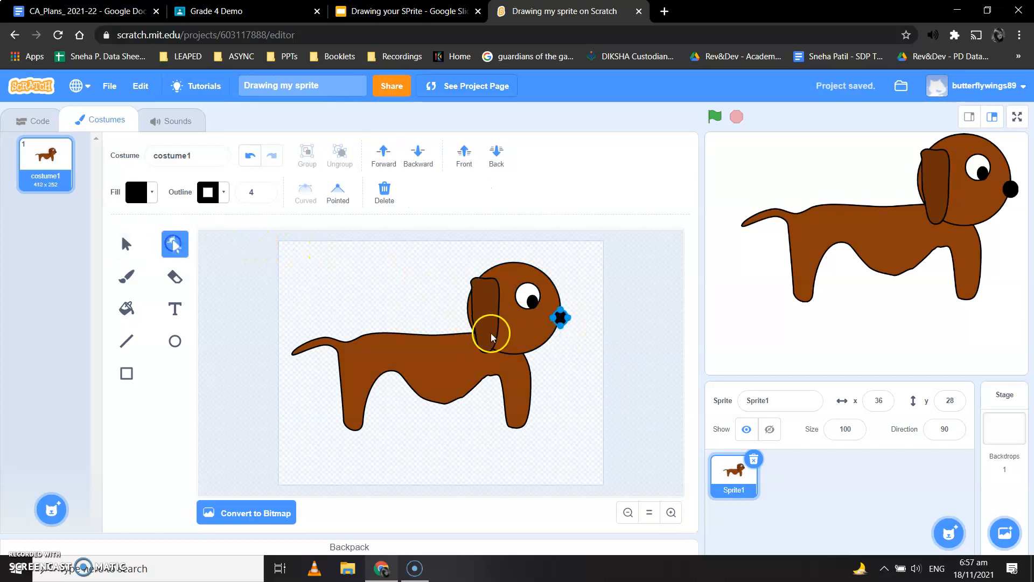
pyautogui.click(570, 318)
pyautogui.moveTo(570, 318); pyautogui.dragTo(570, 316)
pyautogui.click(288, 275)
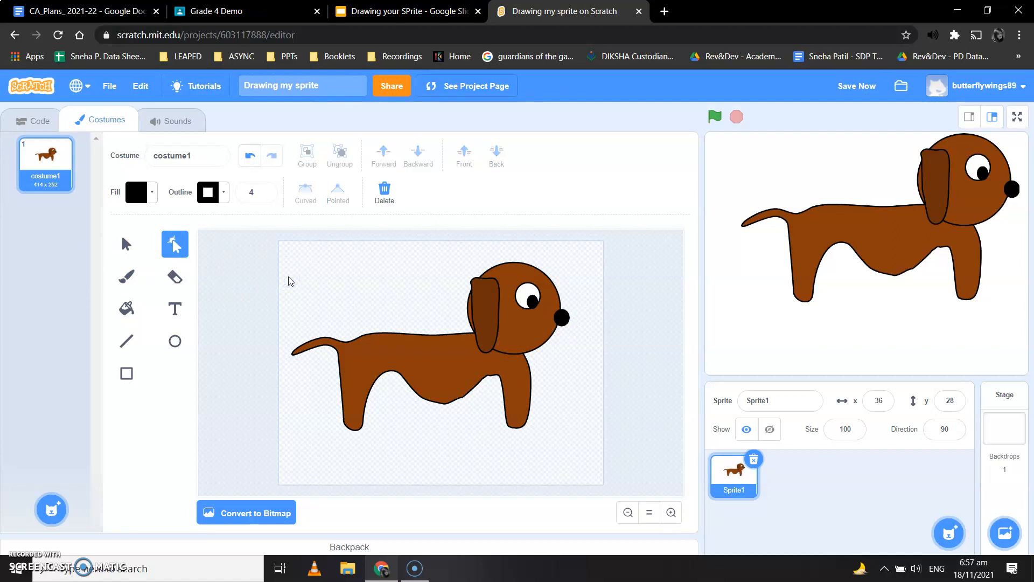
# Lighten the head's fill to a brightness of 73.
pyautogui.click(490, 312)
pyautogui.click(510, 322)
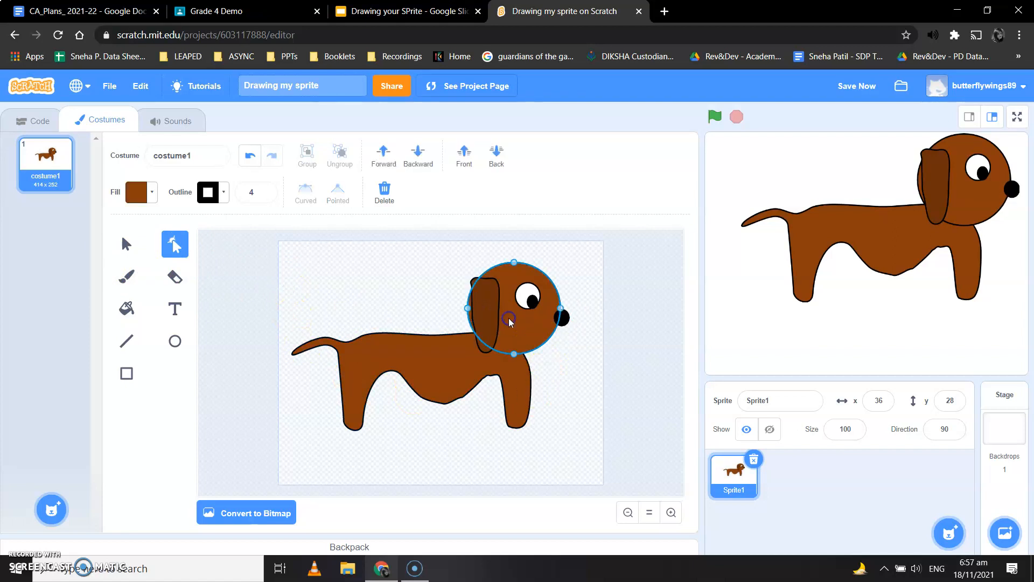
pyautogui.click(152, 193)
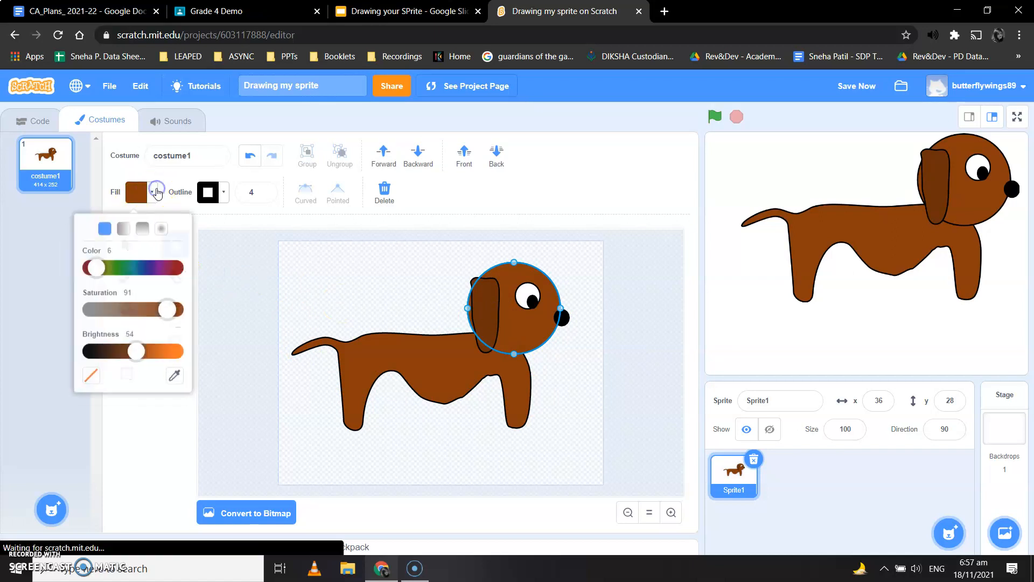
pyautogui.moveTo(136, 349); pyautogui.dragTo(159, 351)
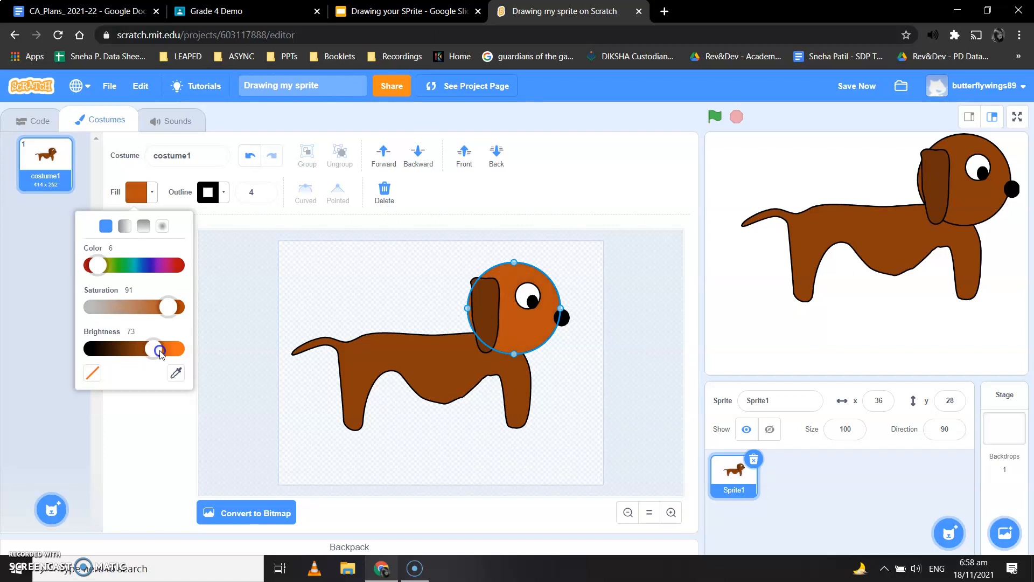
# Recolor the body by sampling the head's lighter brown with the eyedropper.
pyautogui.click(408, 364)
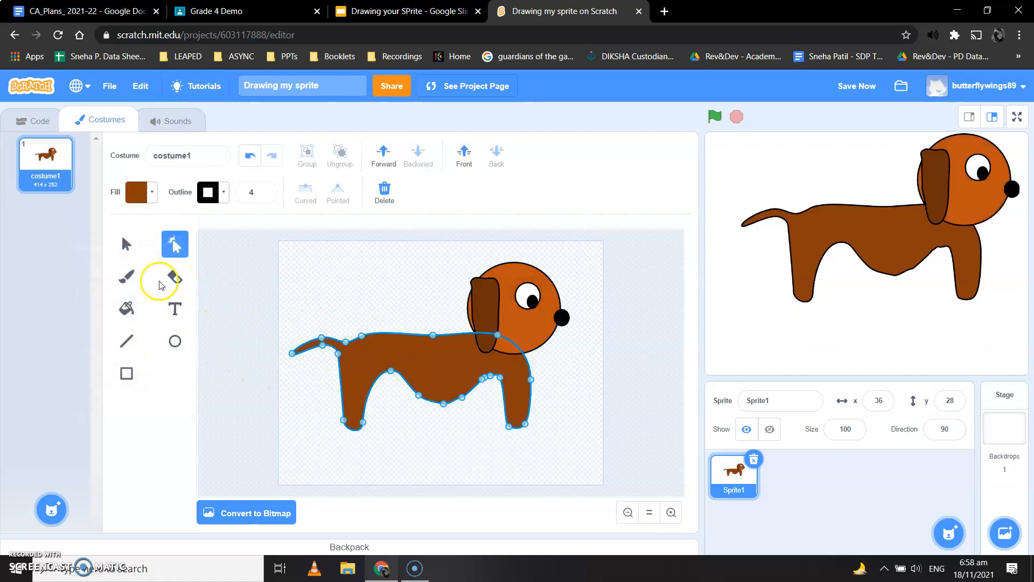
pyautogui.click(144, 194)
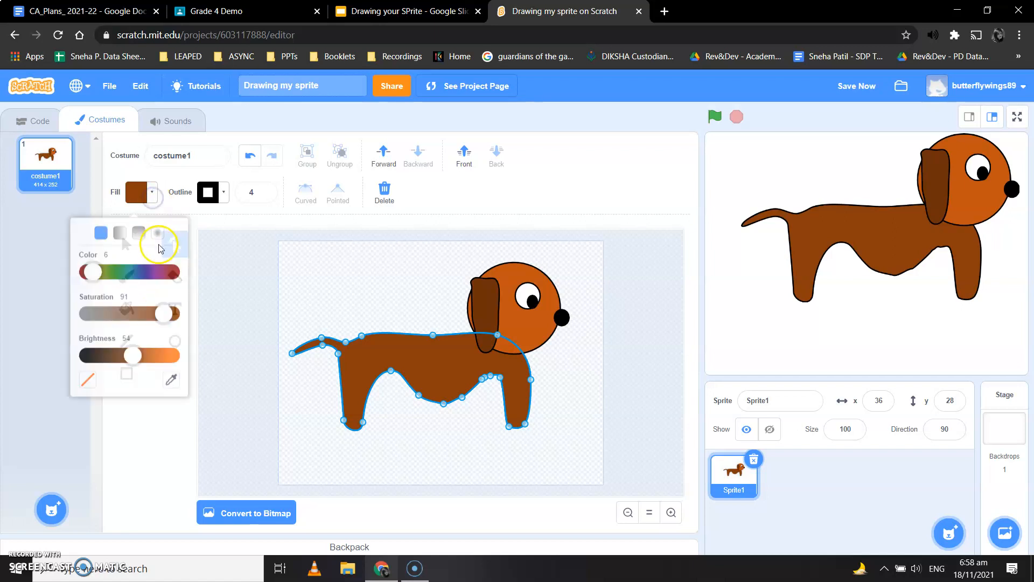
pyautogui.click(175, 373)
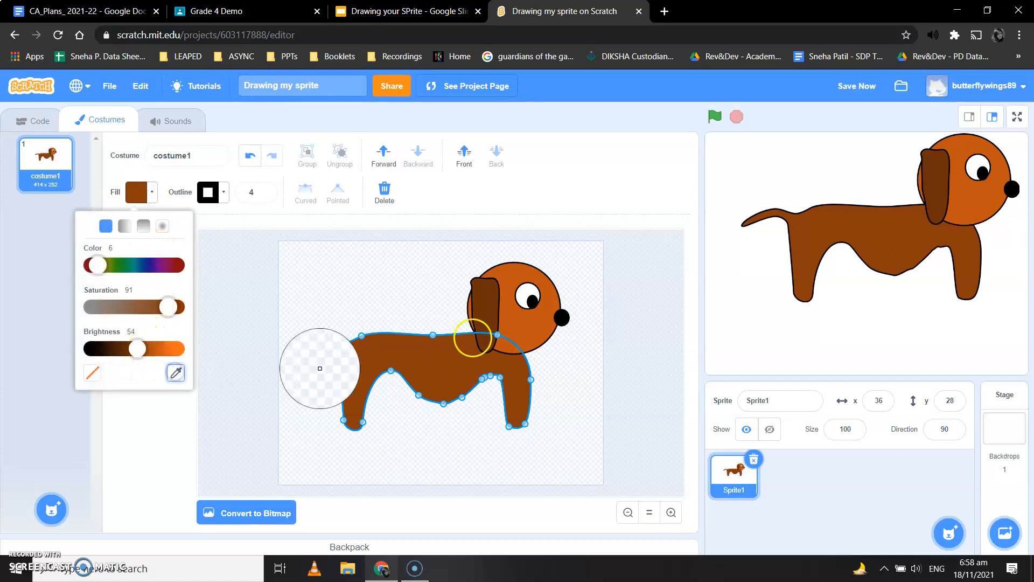
pyautogui.click(542, 315)
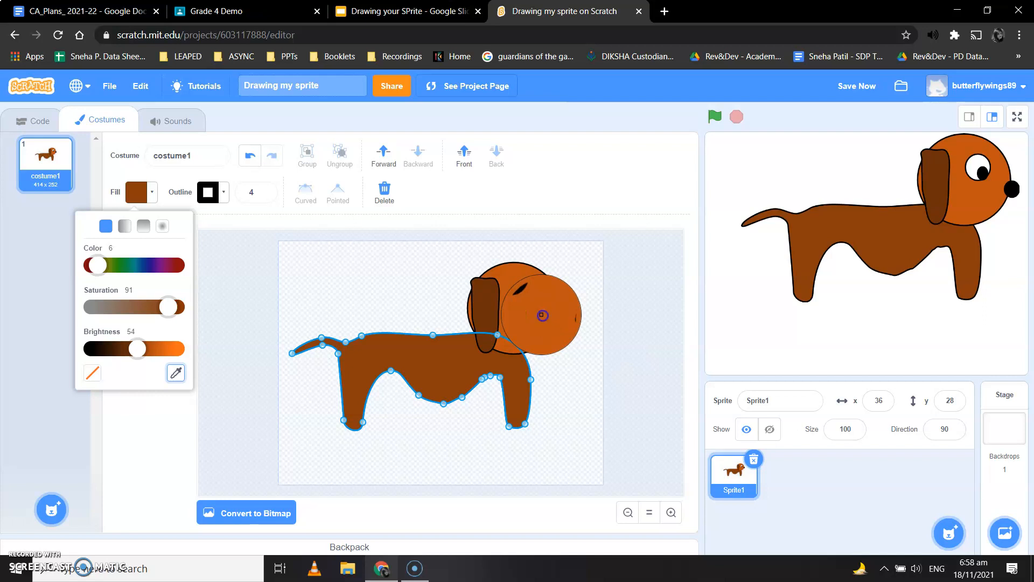
pyautogui.click(586, 407)
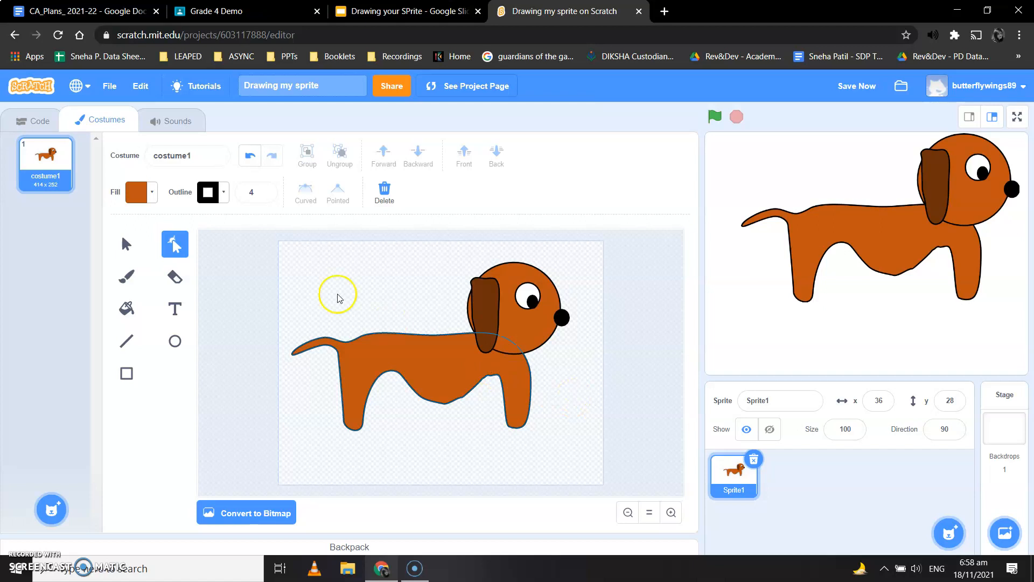
# Select the whole dog and scale it down to about 292 x 178, keeping its lower tail-side corner in place.
pyautogui.click(134, 244)
pyautogui.moveTo(285, 253); pyautogui.dragTo(293, 260)
pyautogui.moveTo(594, 434); pyautogui.dragTo(594, 434)
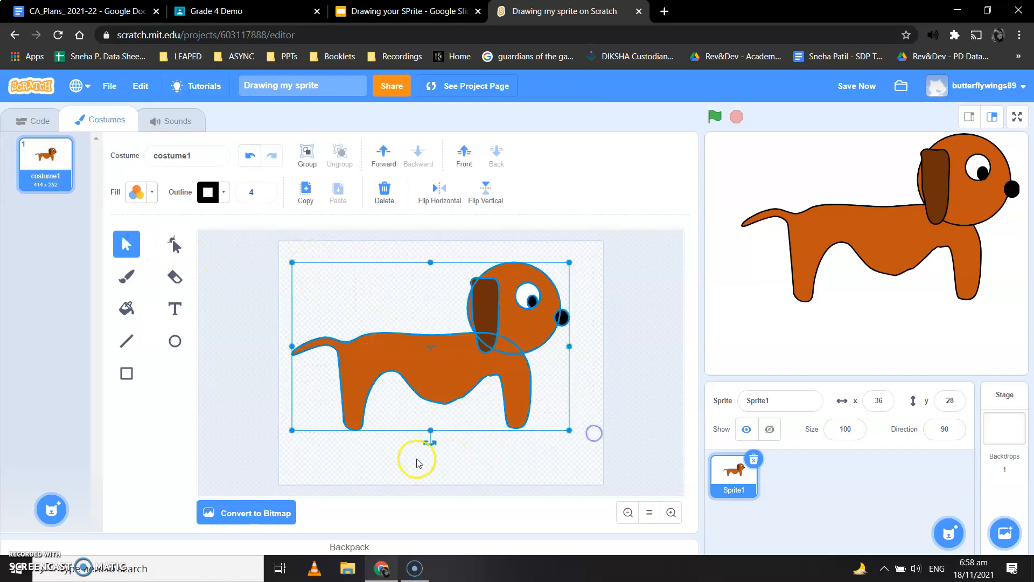
pyautogui.moveTo(568, 262); pyautogui.dragTo(486, 326)
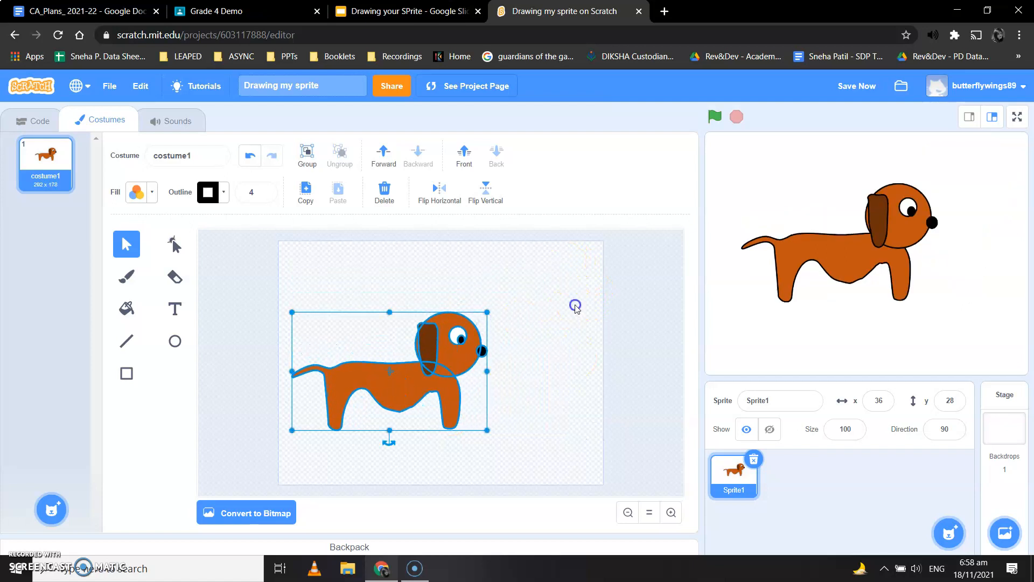
pyautogui.click(574, 306)
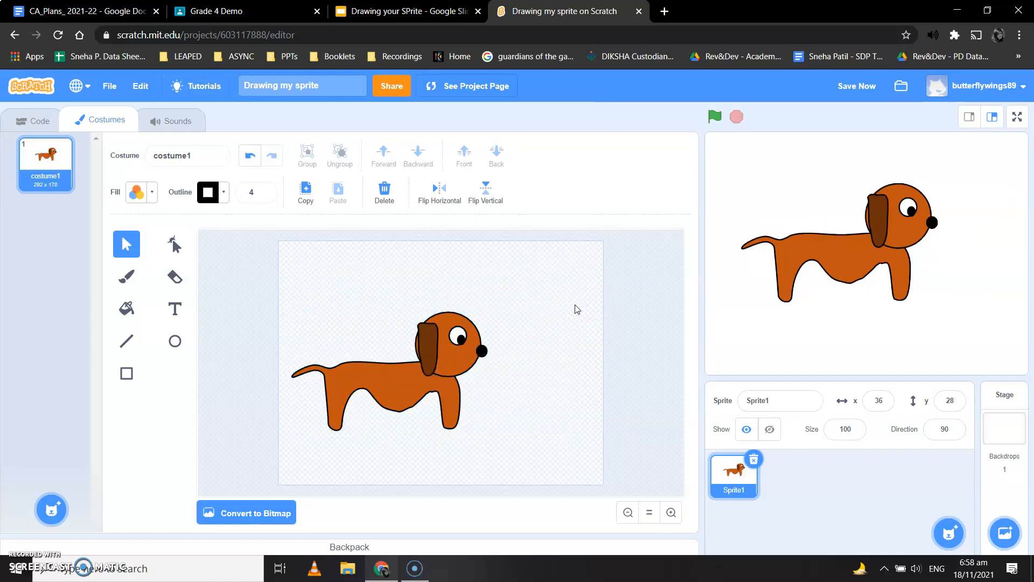